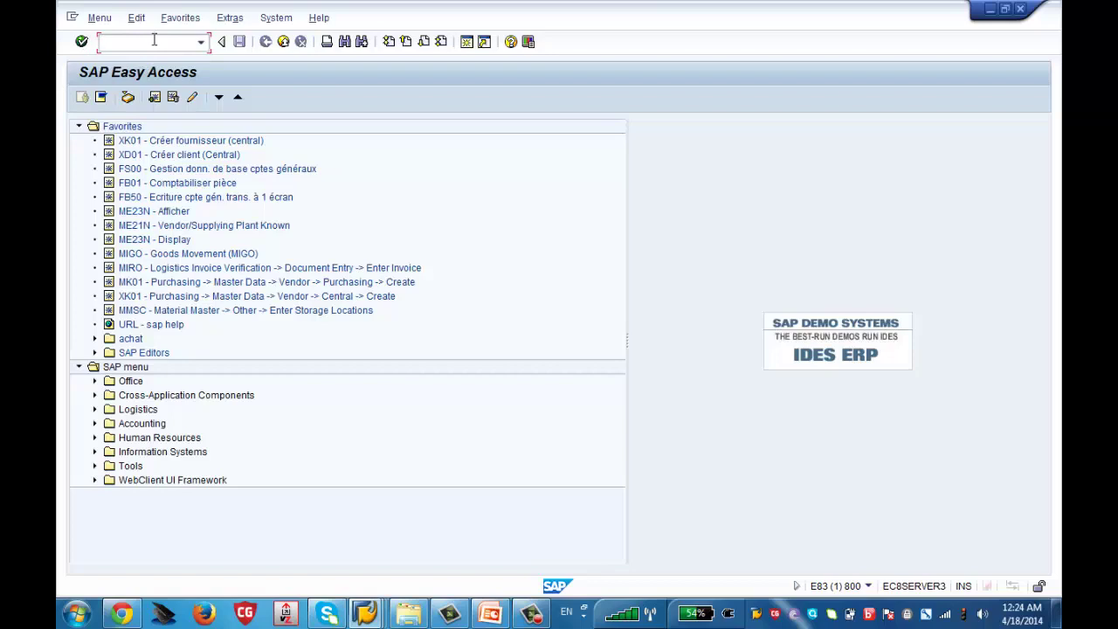
Step: Run transaction spro and display the SAP Reference IMG
type("spro")
key("Return")
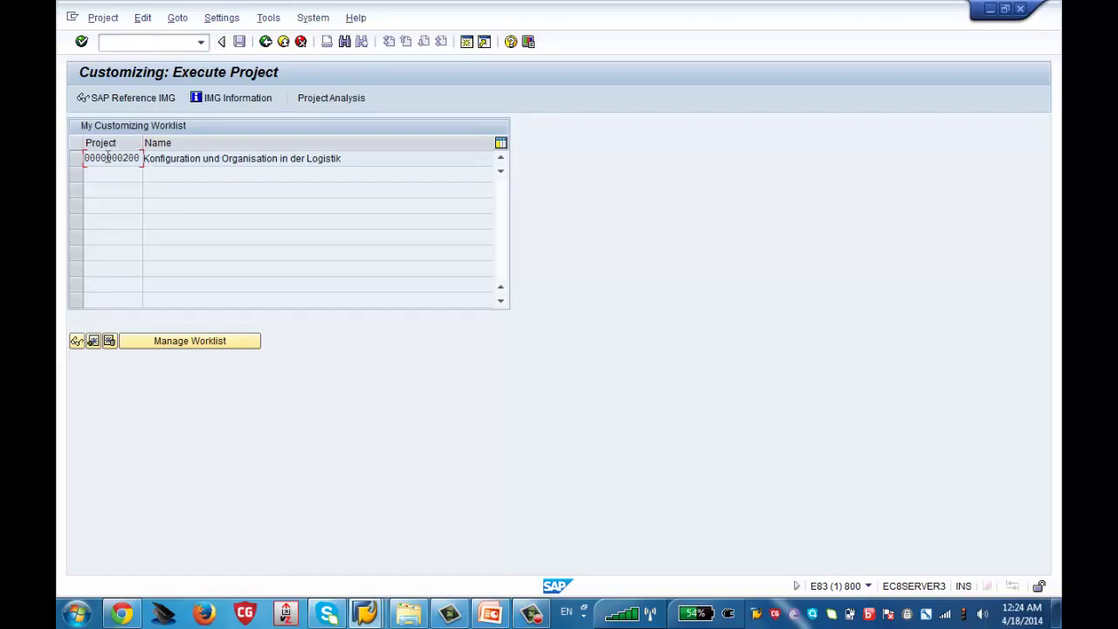
left_click(140, 97)
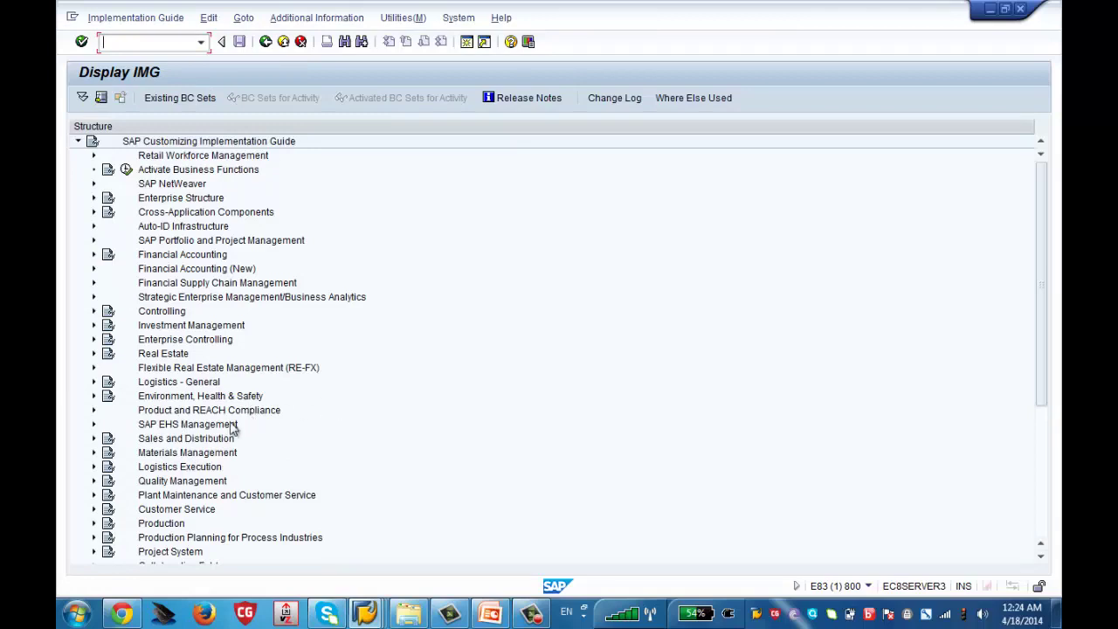
left_click(196, 427)
left_click(182, 443)
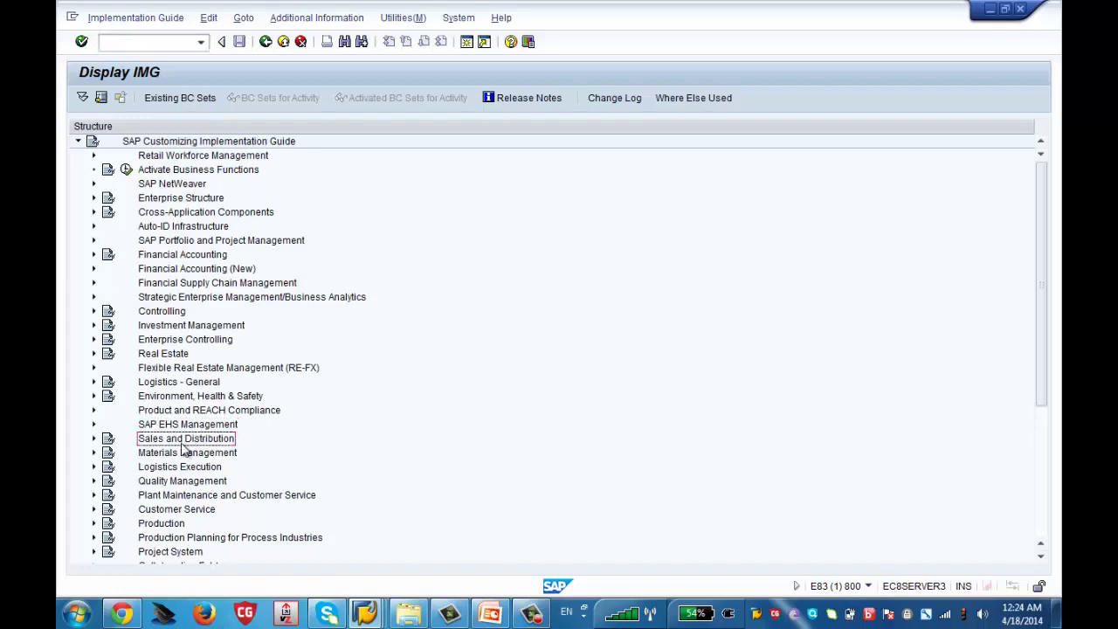
left_click(197, 458)
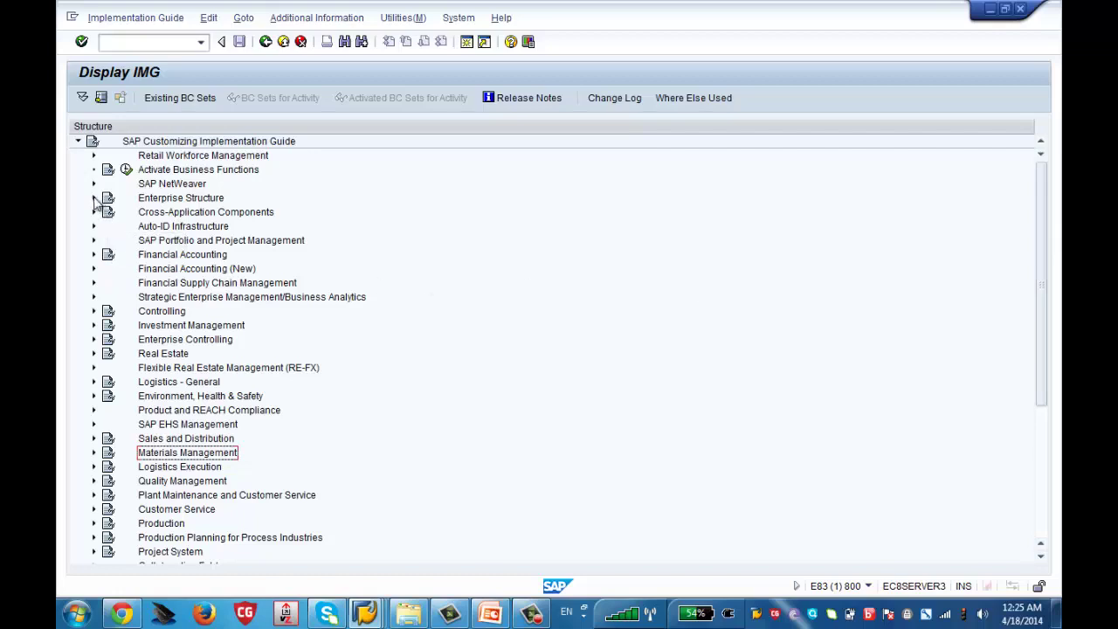
Step: Expand Enterprise Structure, Definition and Financial Accounting in the implementation guide to reach the company activities
left_click(160, 199)
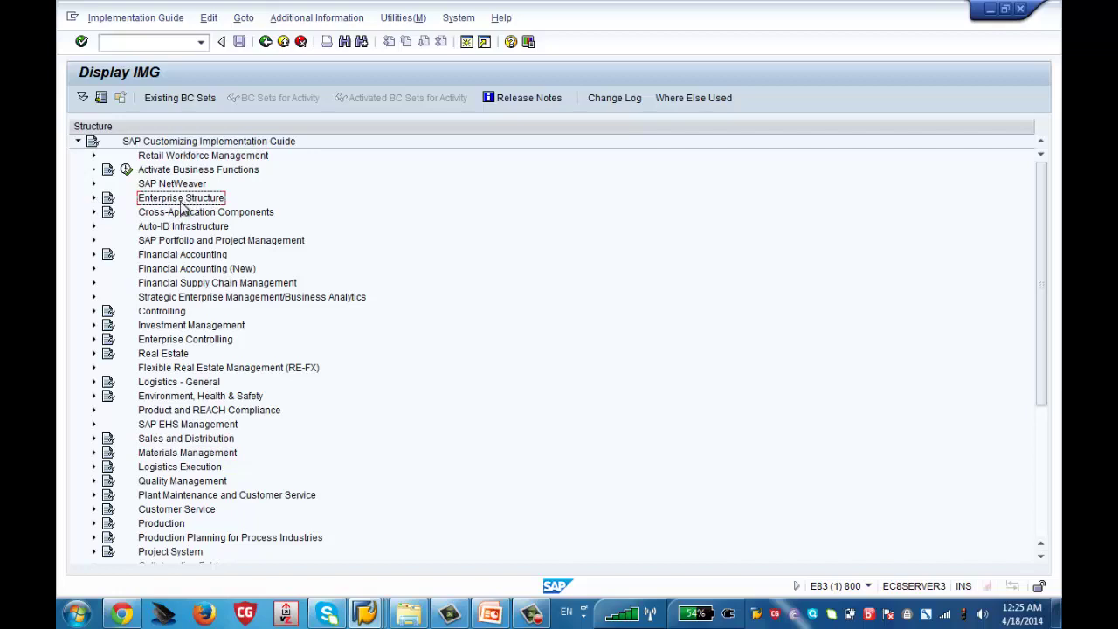
left_click(95, 198)
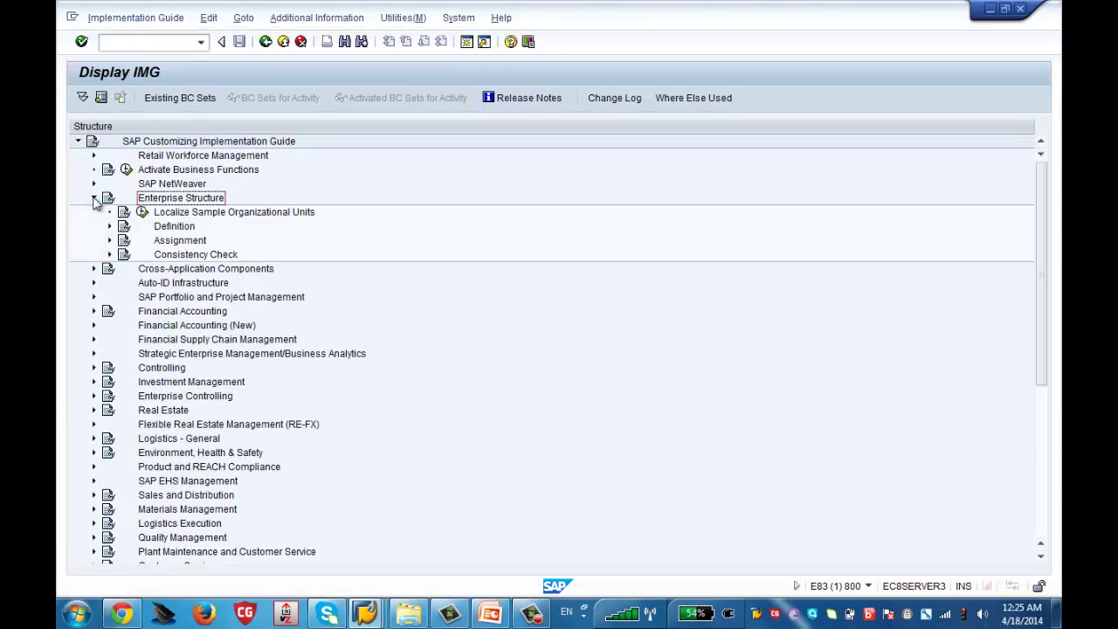
key("XF86AudioMute")
left_click(110, 227)
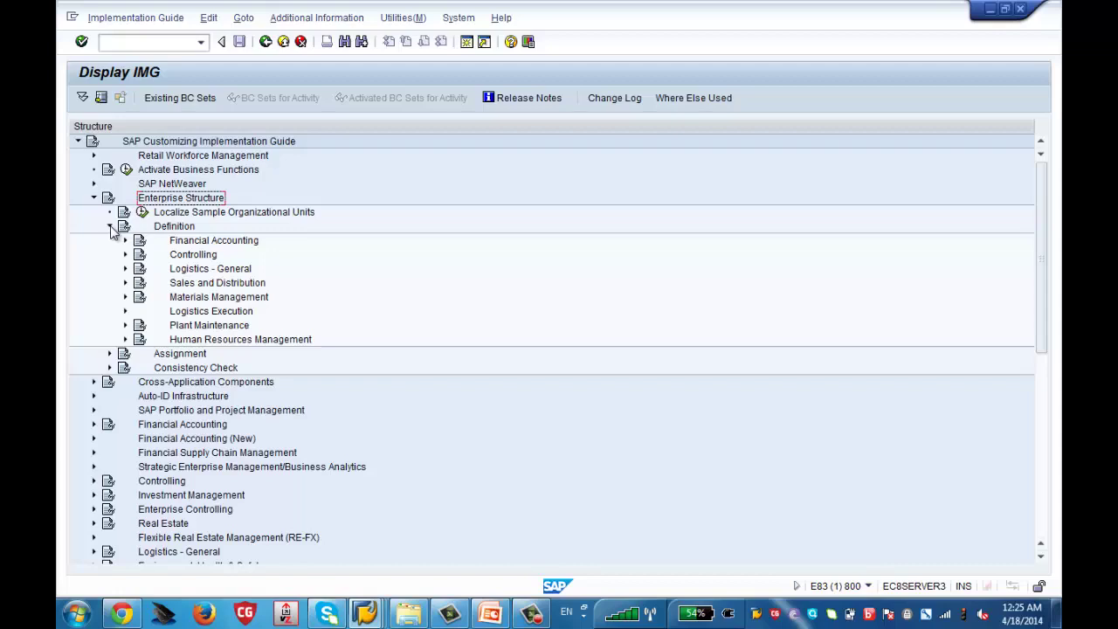
left_click(193, 246)
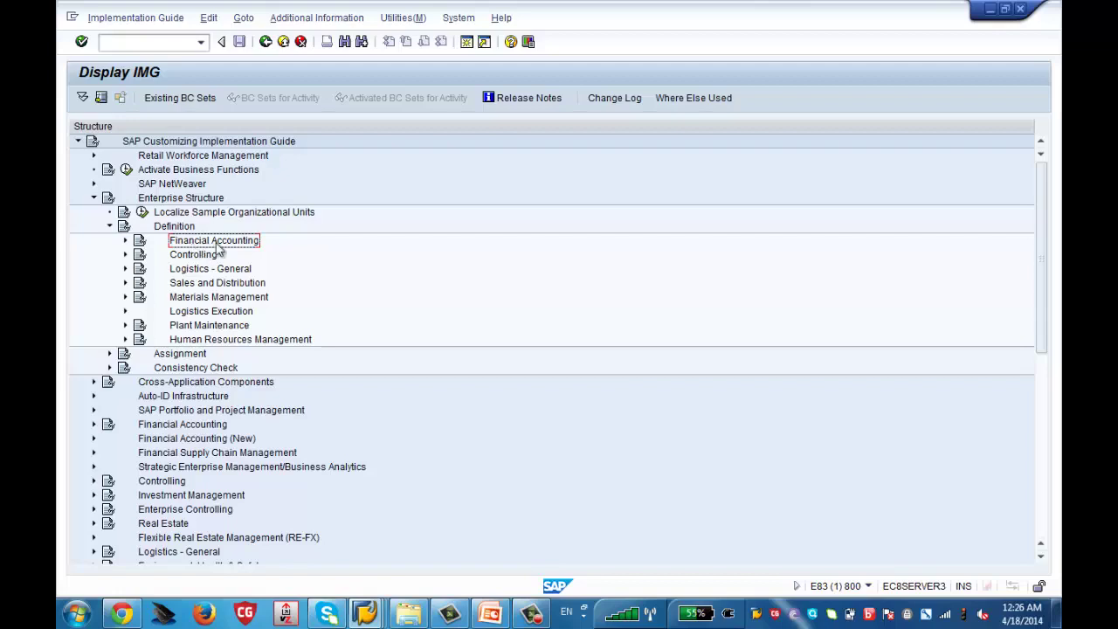
left_click(125, 240)
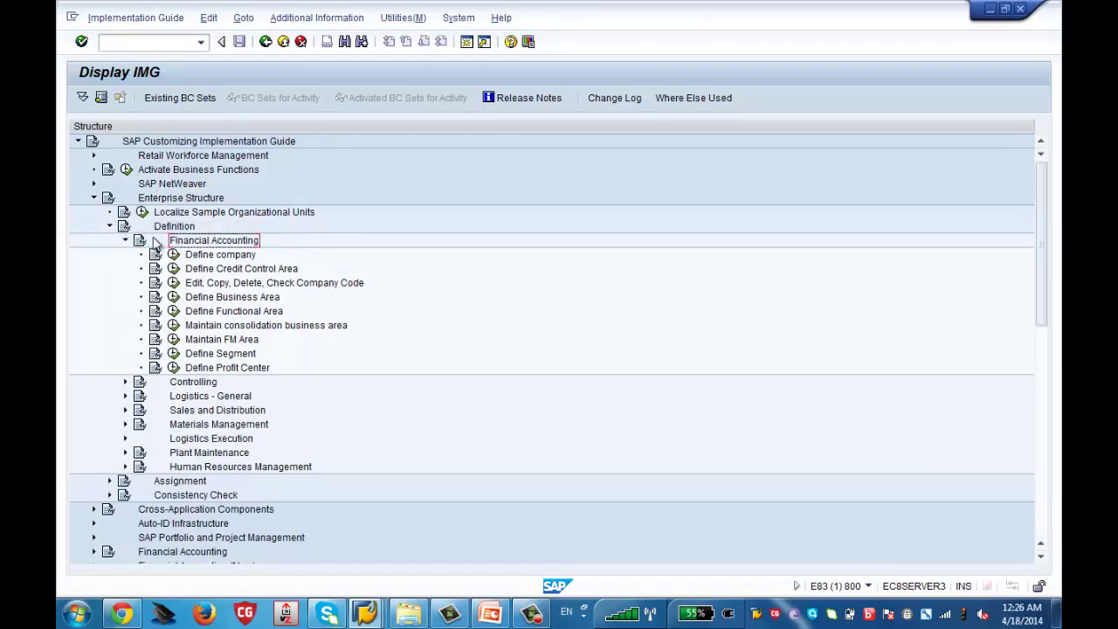
Step: Execute the Define company activity and start a new company entry
left_click(220, 255)
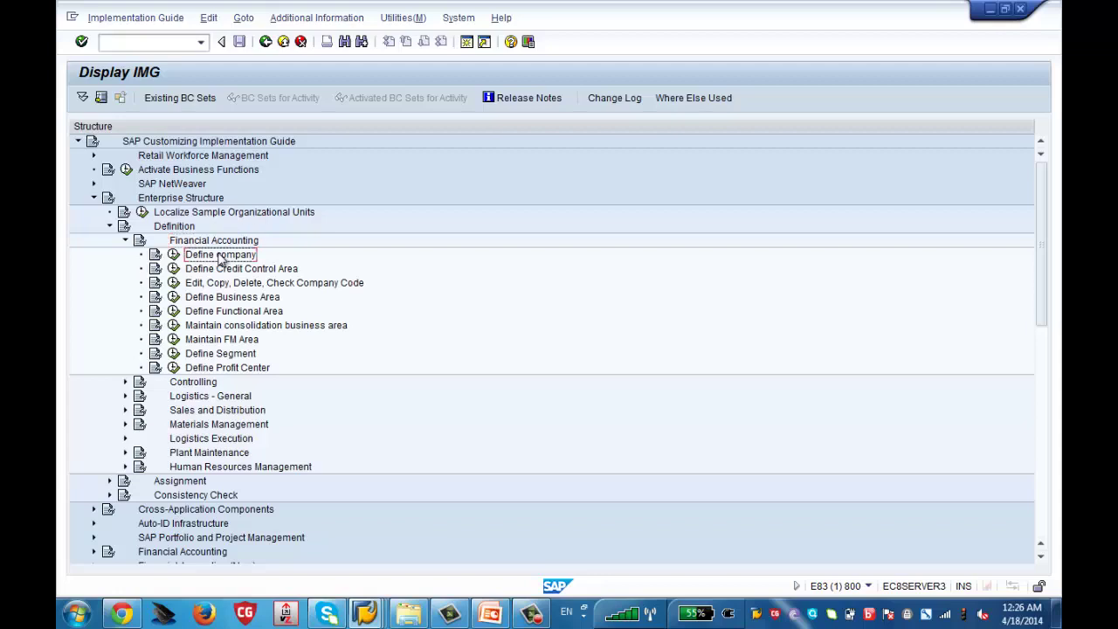
left_click(174, 255)
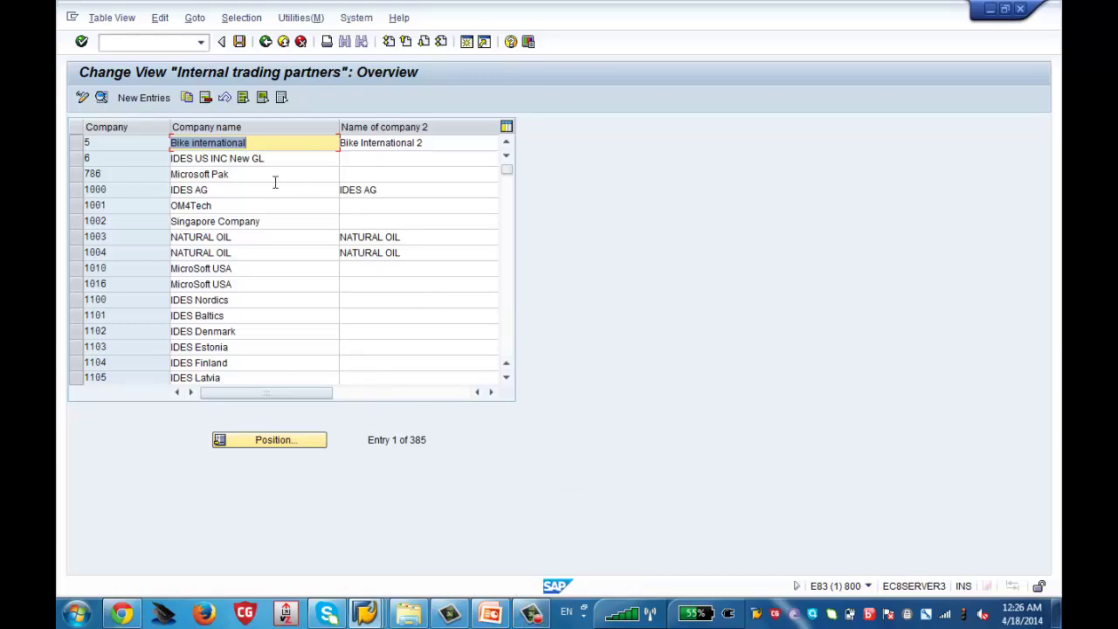
left_click(143, 99)
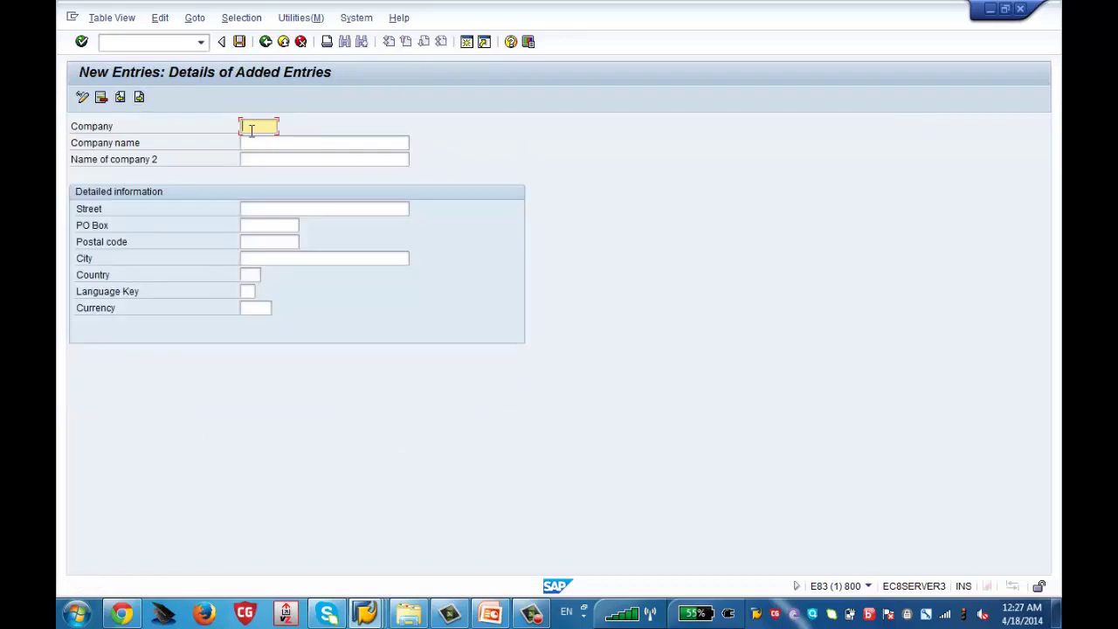
Step: Try to save the new company with the key XYZ and the country US
type("XYZ")
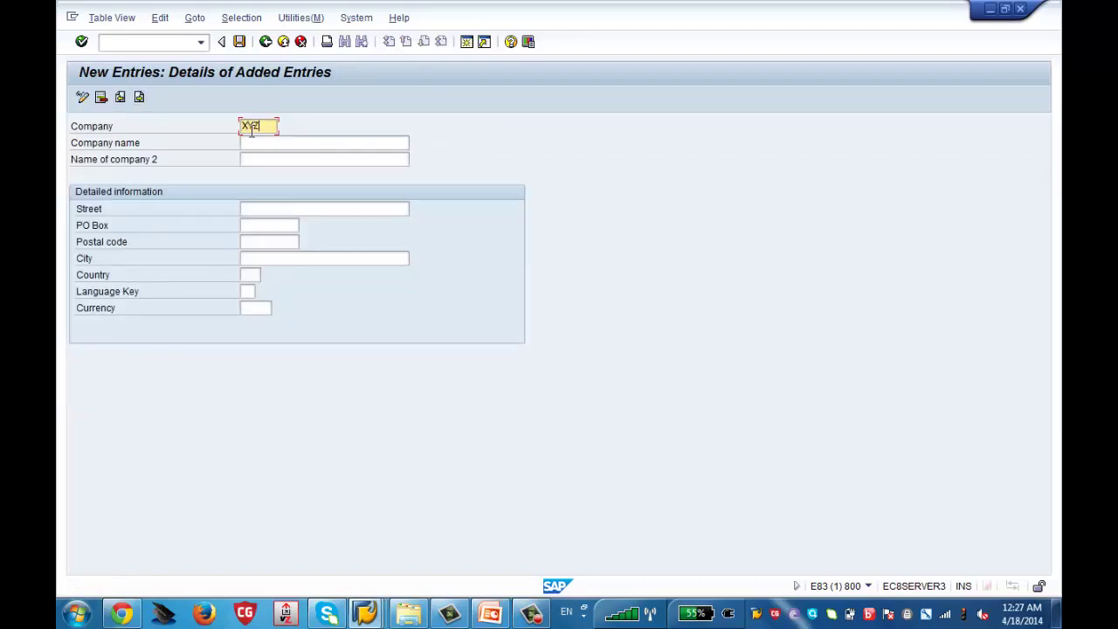
left_click(243, 45)
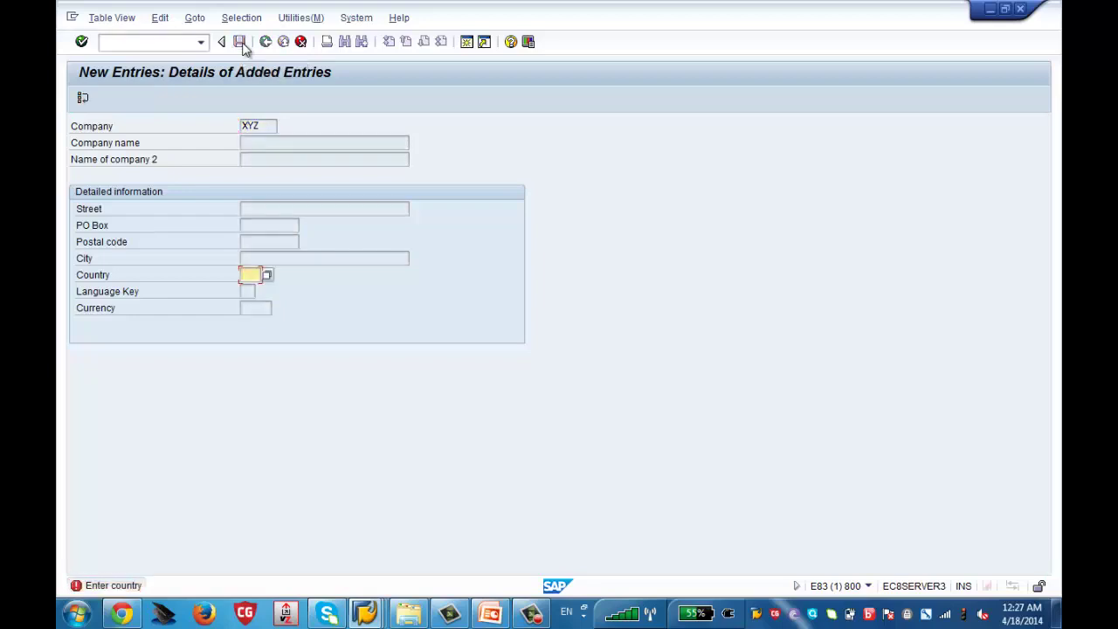
type("us")
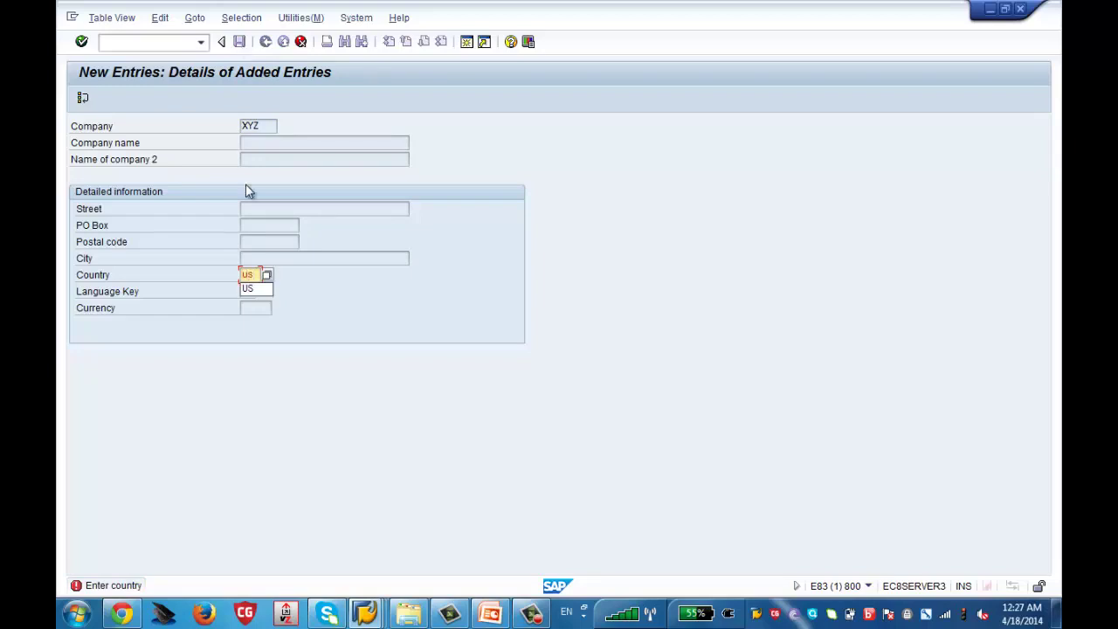
key("Return")
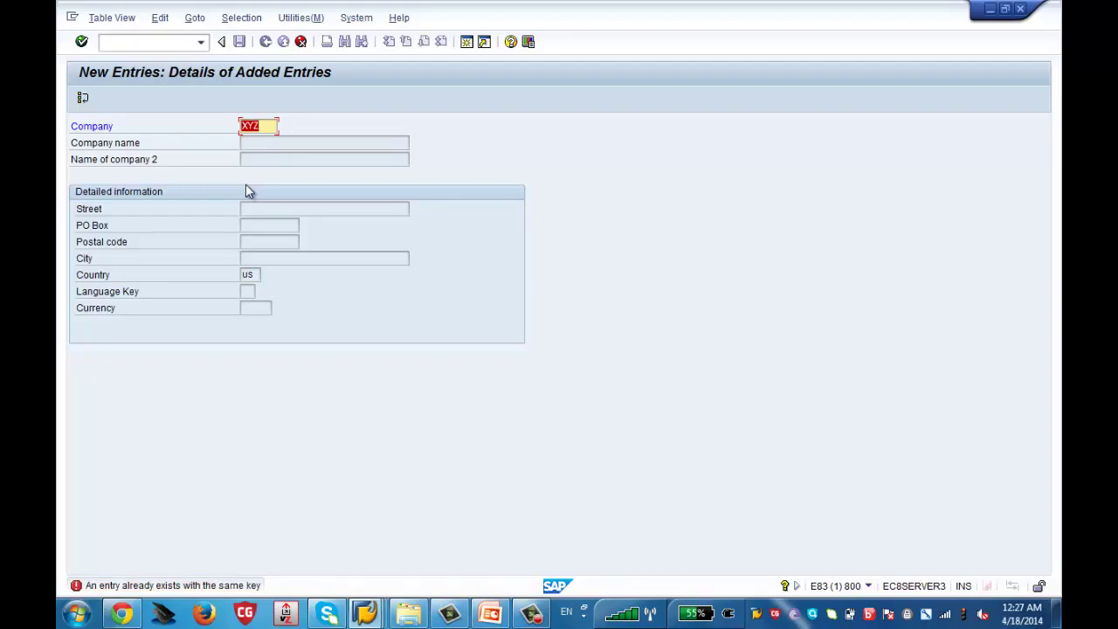
Step: Change the company key to IBM1 and save the entry in the SAP HCM Training customizing request
type("IBM1")
key("Return")
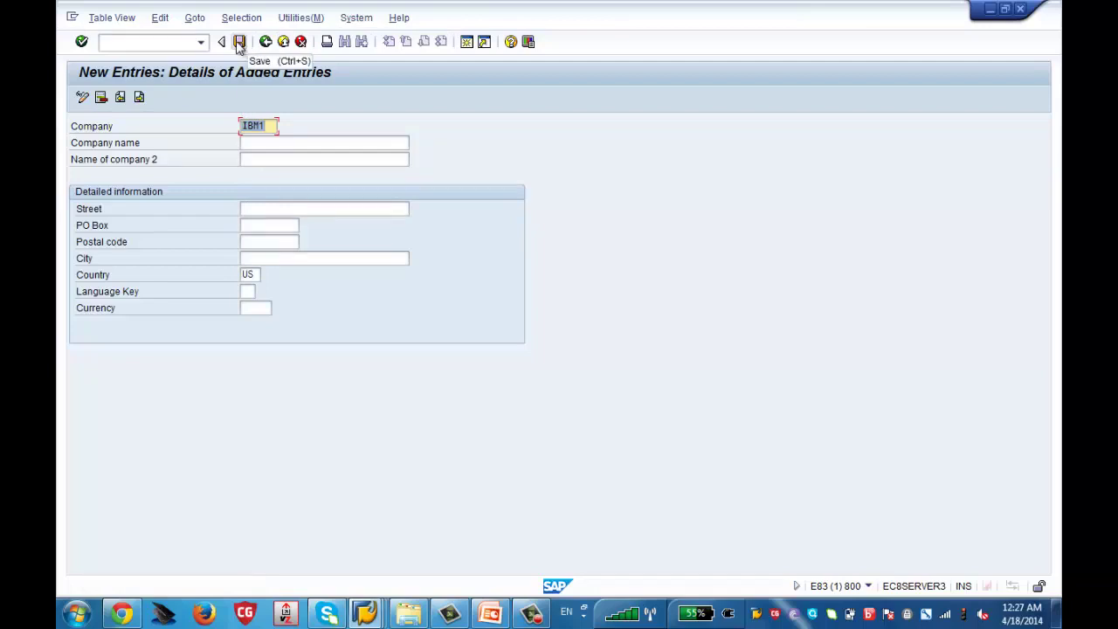
left_click(239, 42)
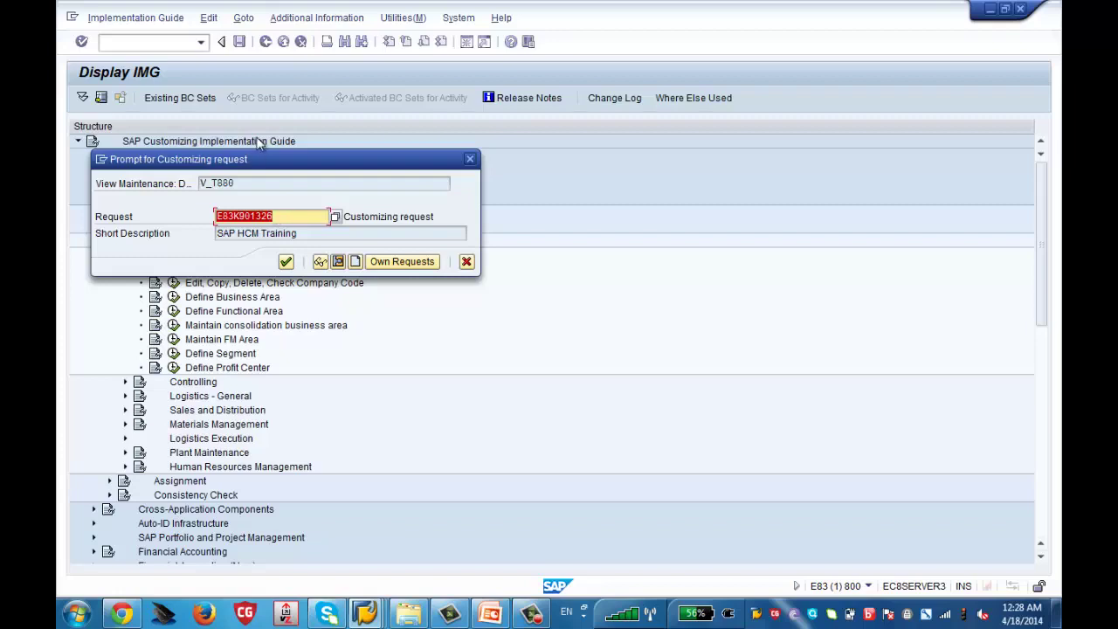
left_click_drag(264, 159, 538, 123)
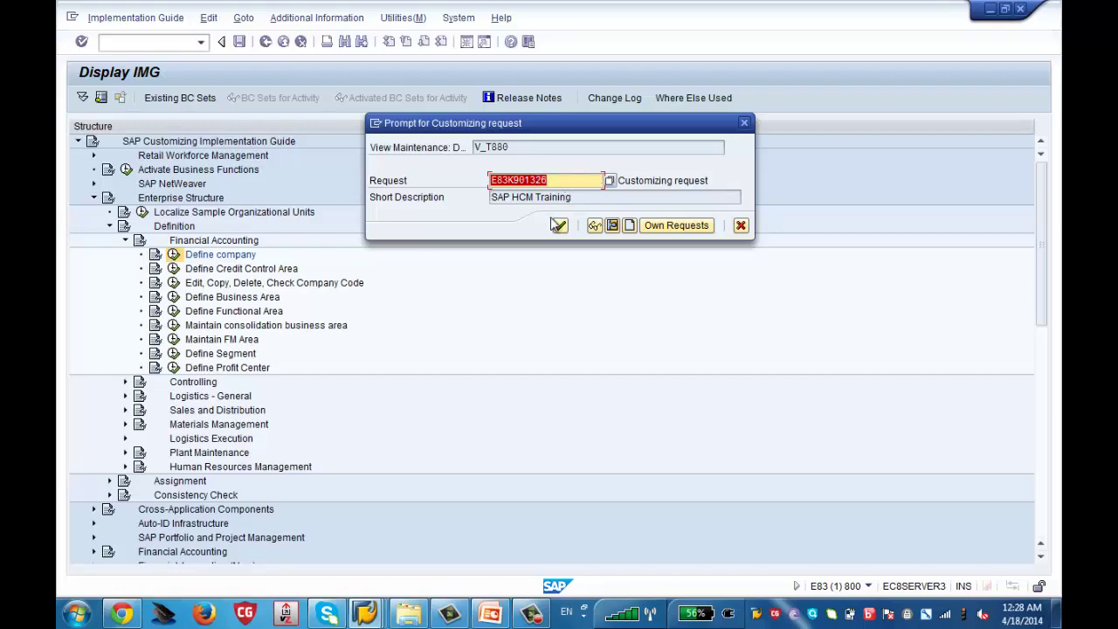
left_click(560, 227)
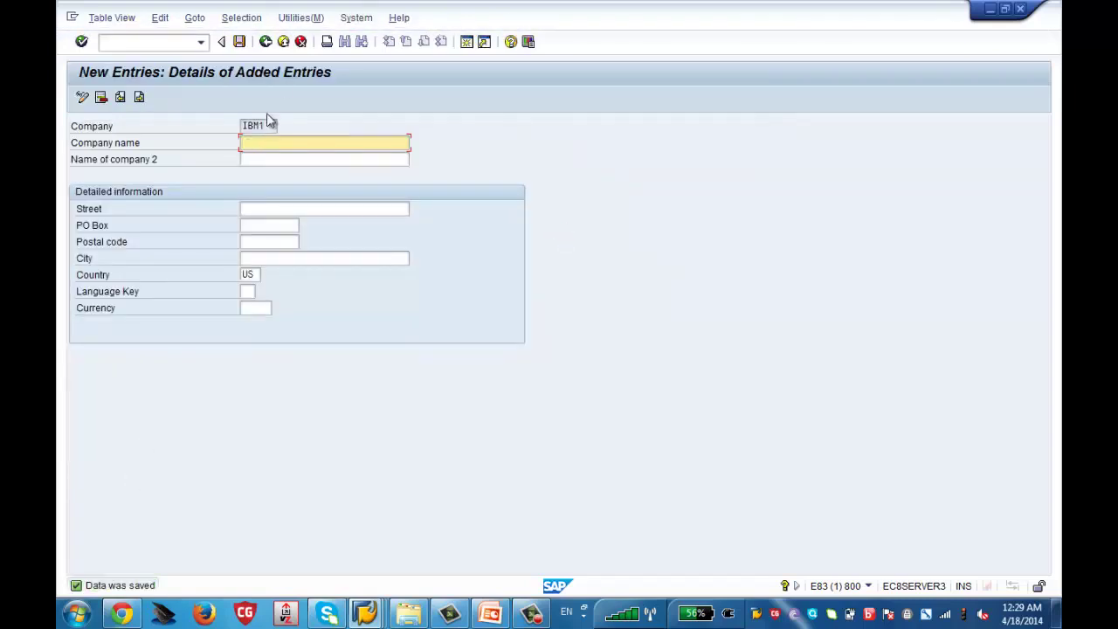
Step: Return to the implementation guide and reopen the Define company overview
left_click(267, 47)
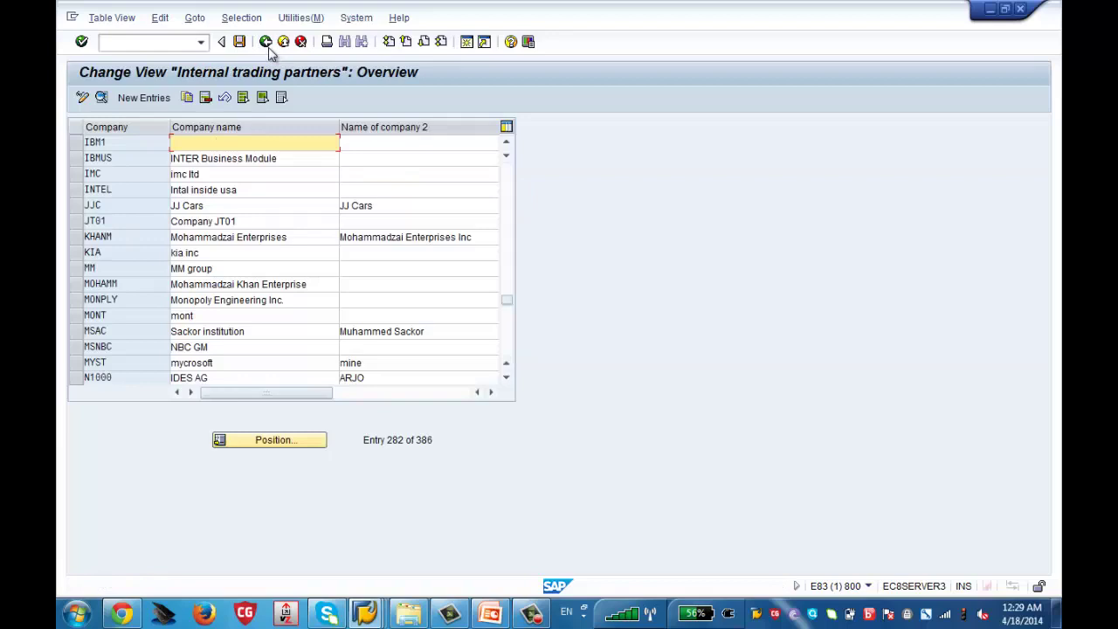
left_click(267, 47)
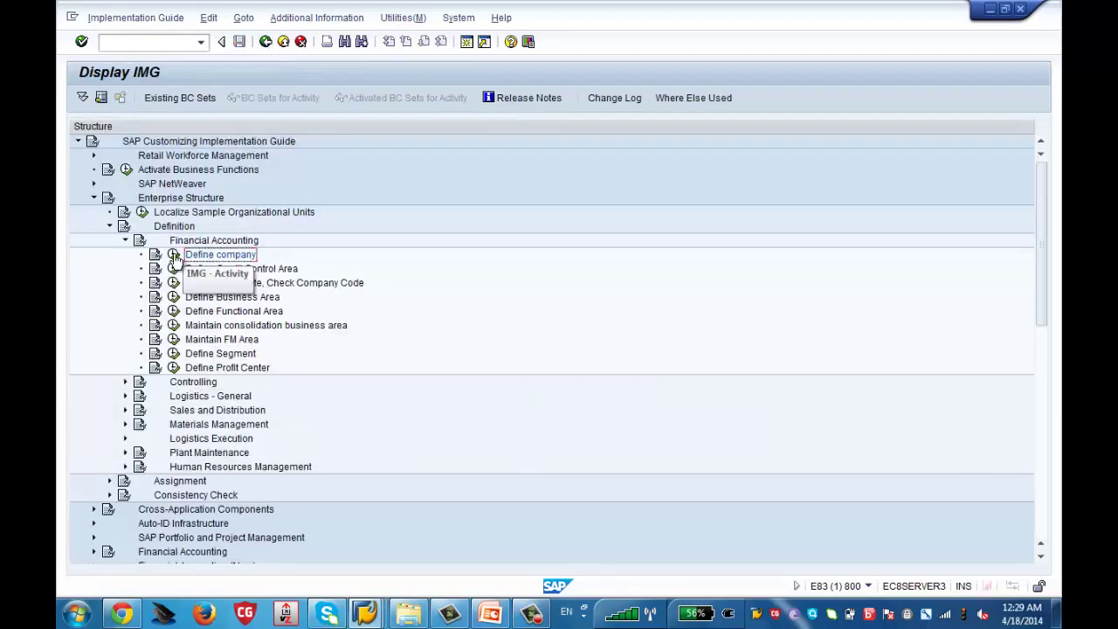
left_click(174, 255)
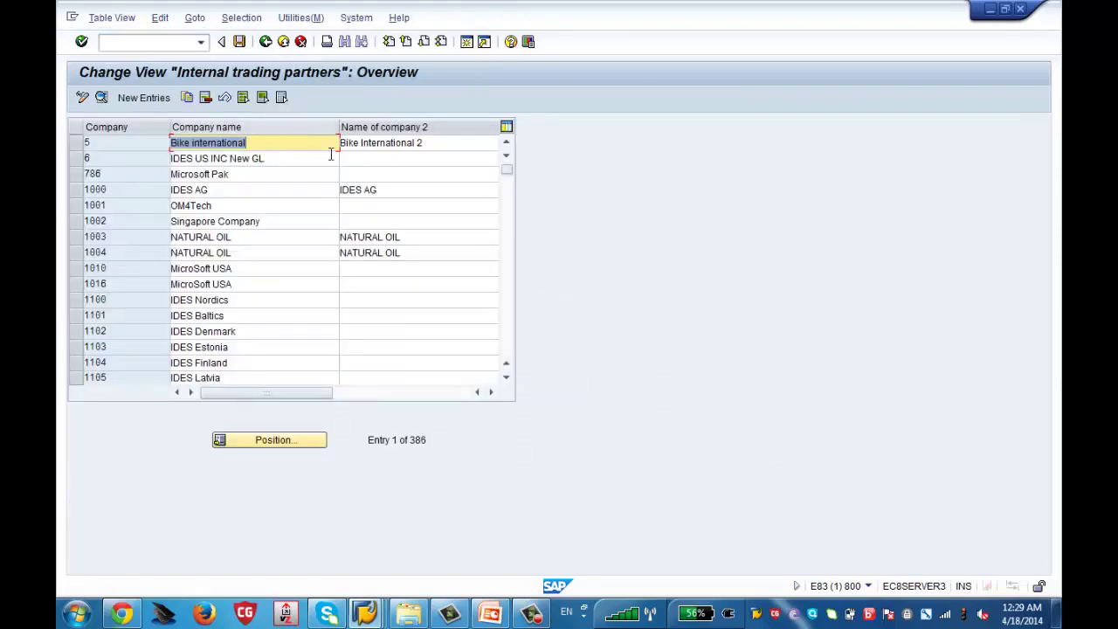
left_click(139, 98)
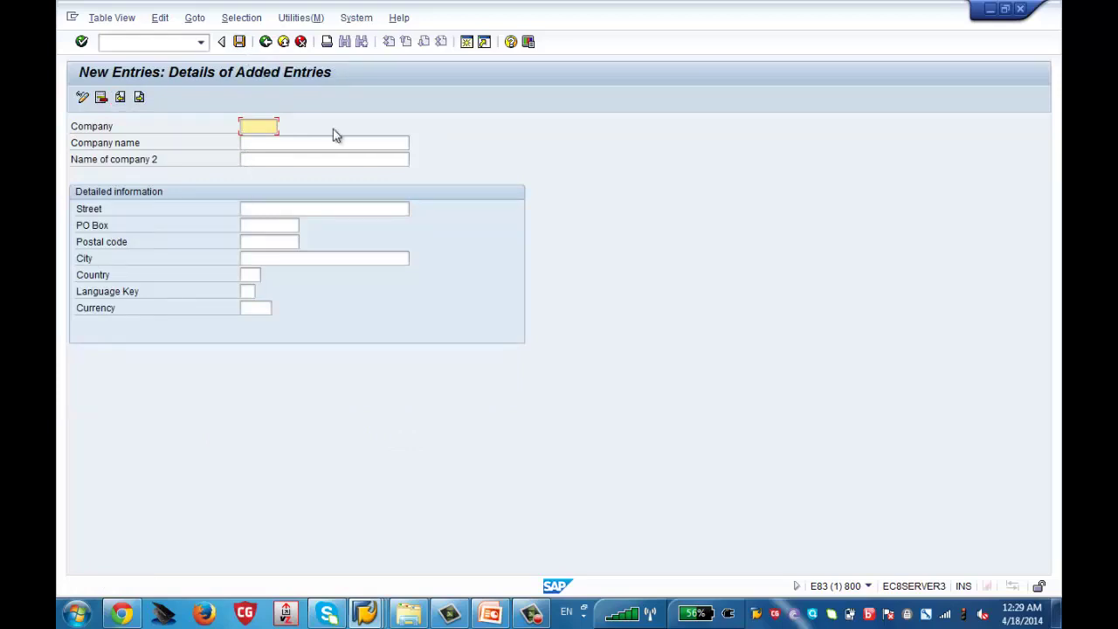
left_click(265, 42)
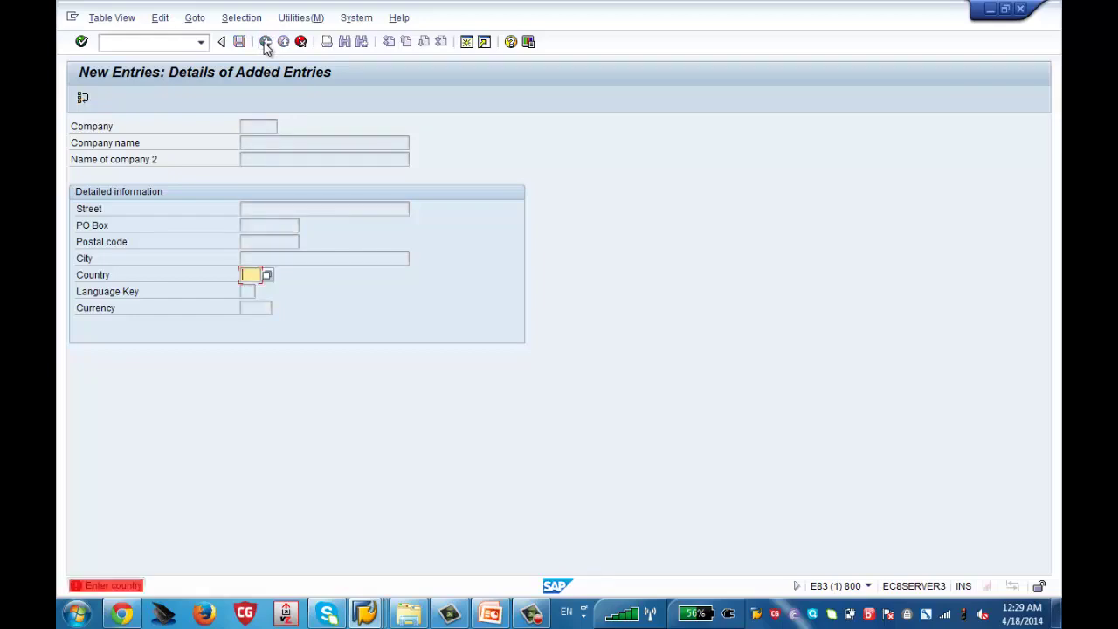
left_click(300, 42)
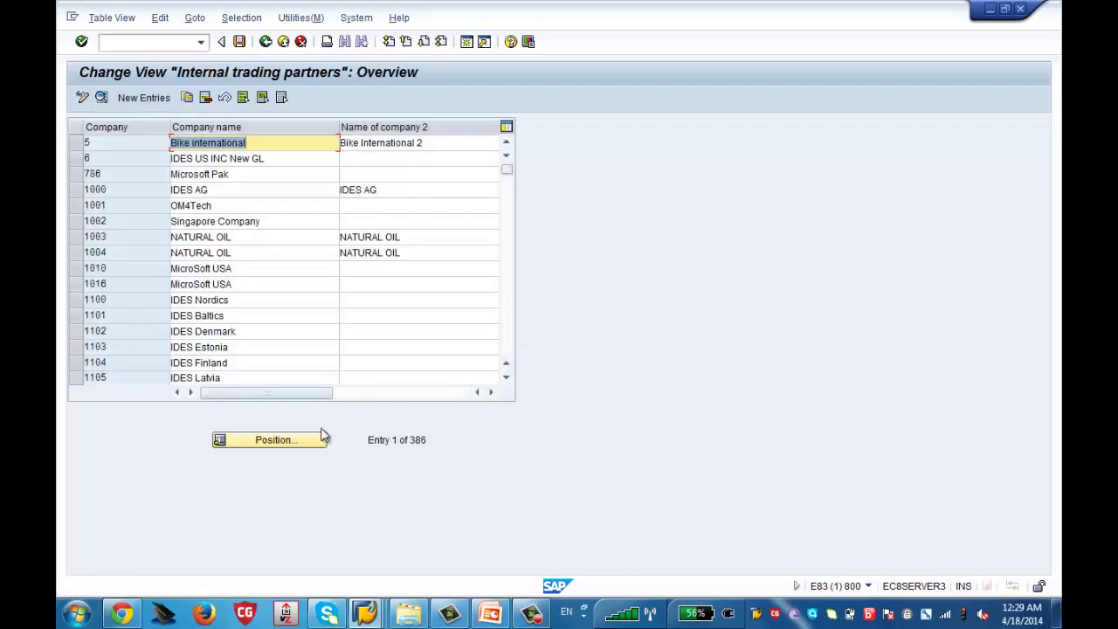
Step: View the details of company ZSFS near the end of the company list, and return to the implementation guide
left_click_drag(507, 171, 500, 357)
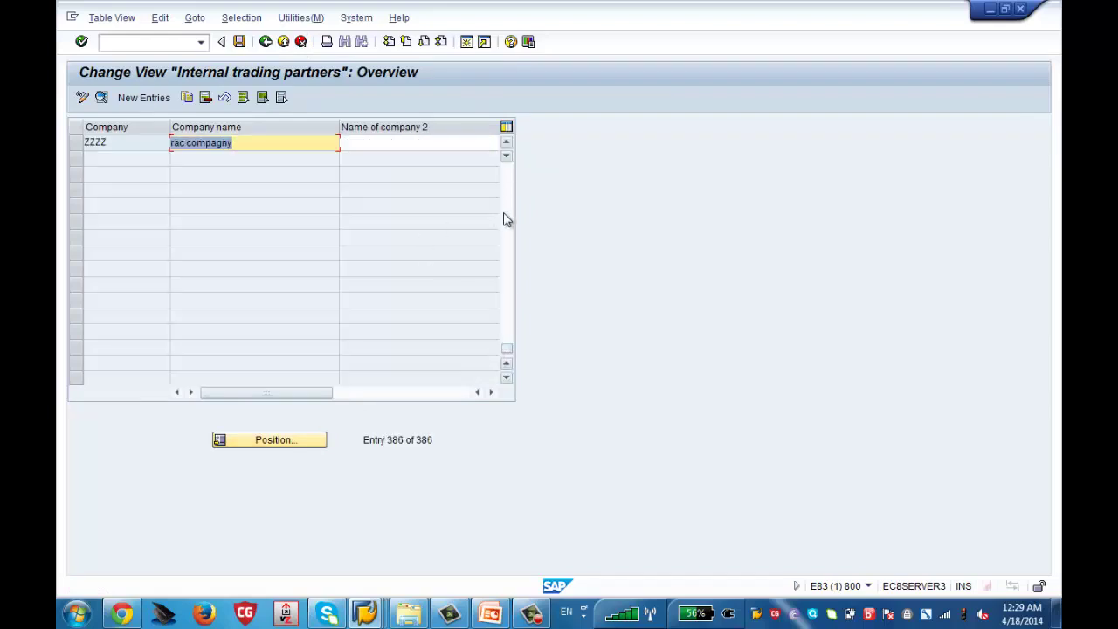
left_click(507, 219)
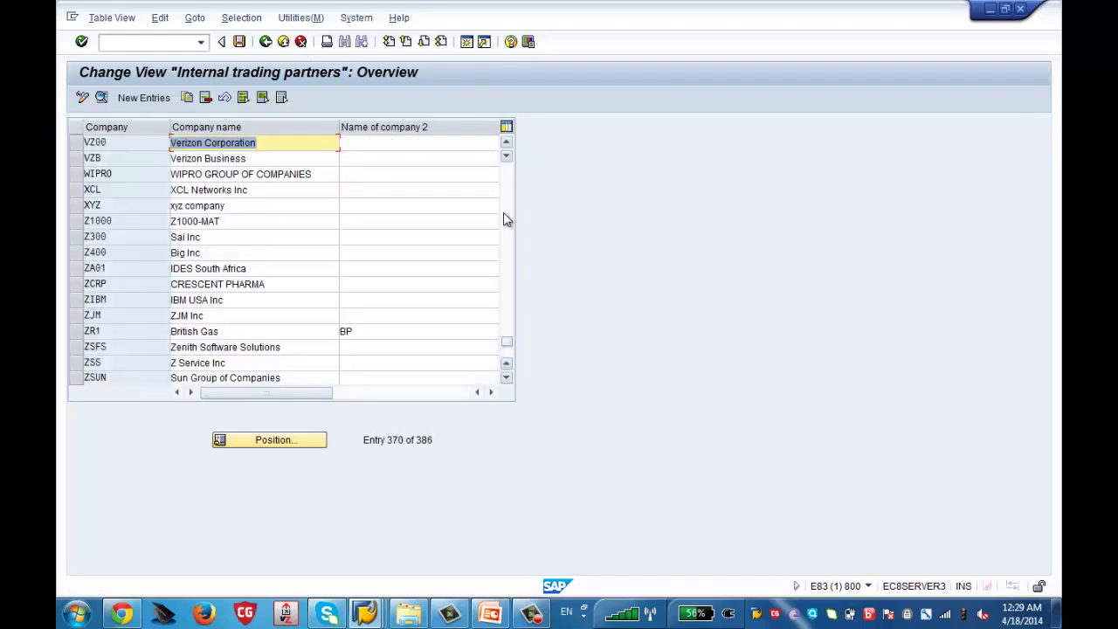
left_click(76, 348)
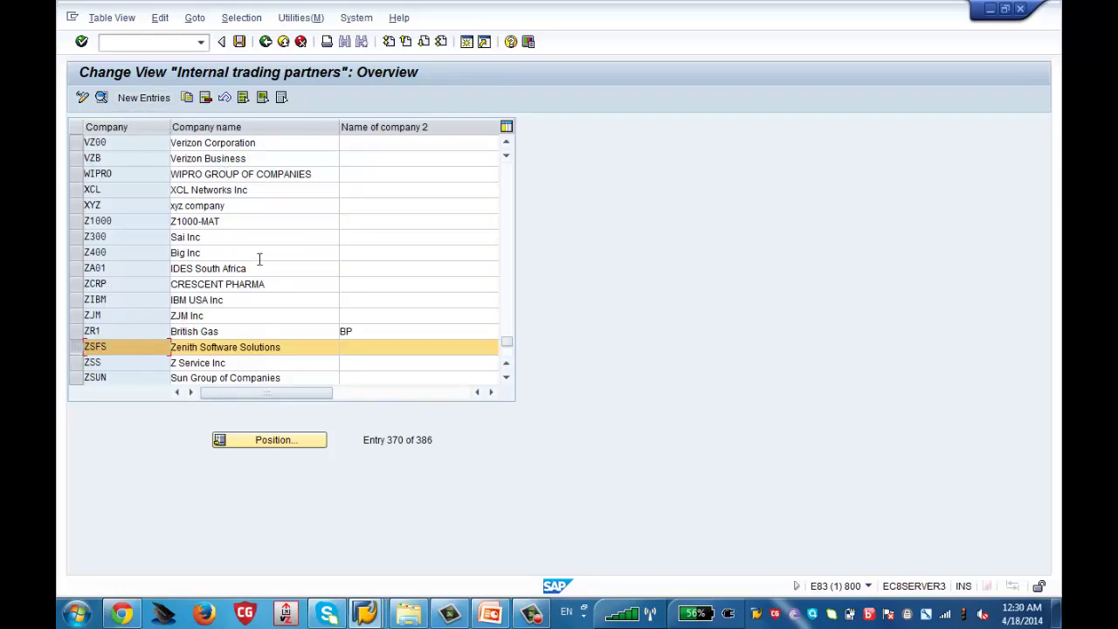
left_click(102, 101)
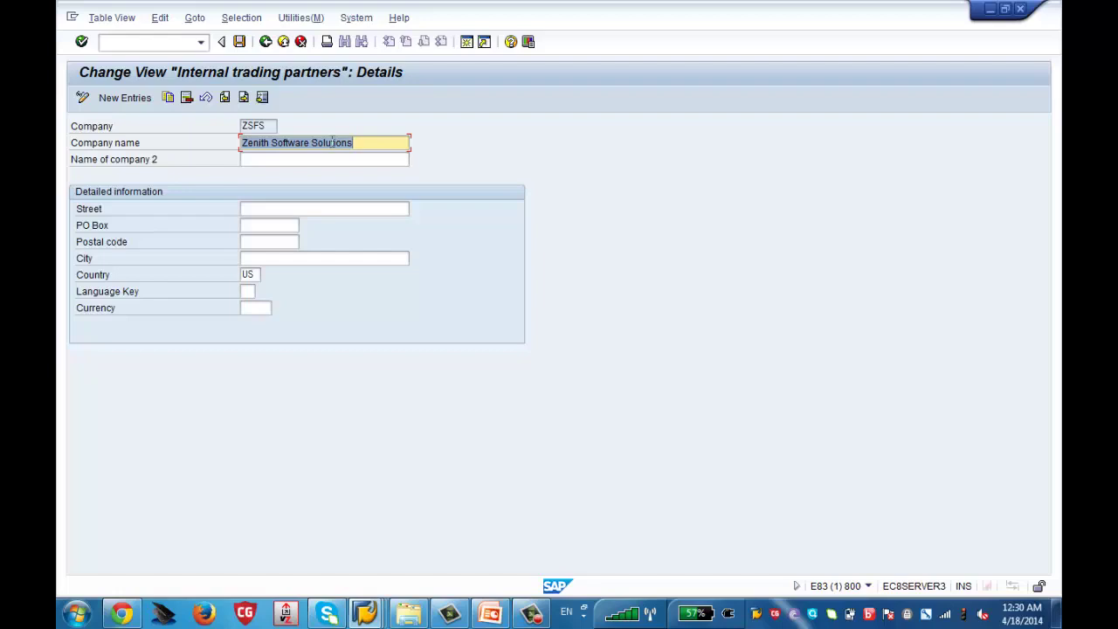
left_click(267, 46)
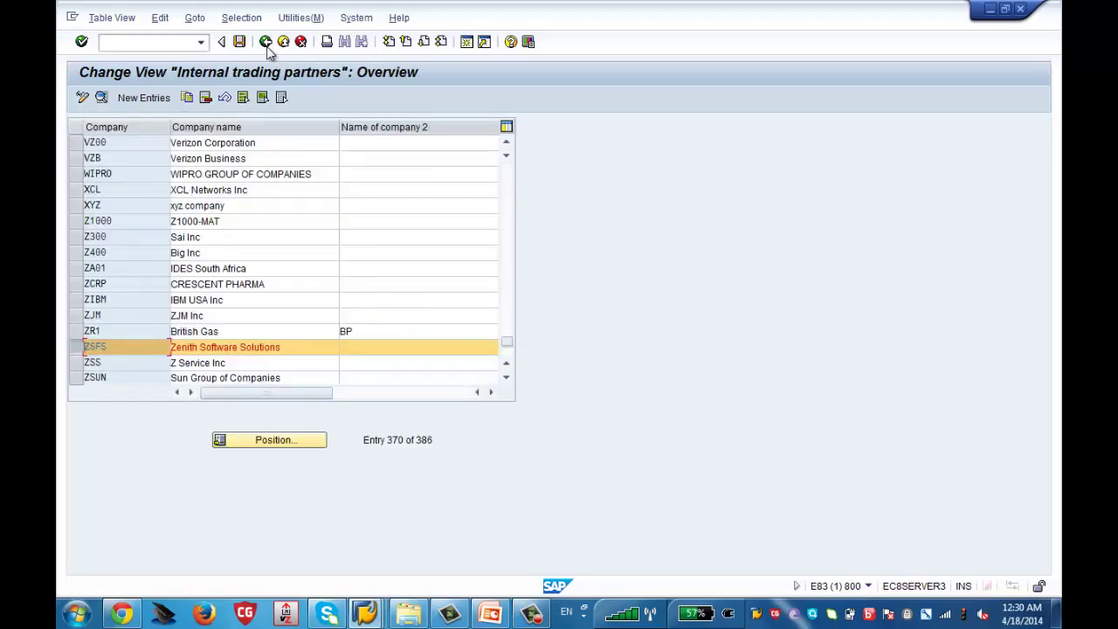
left_click(266, 44)
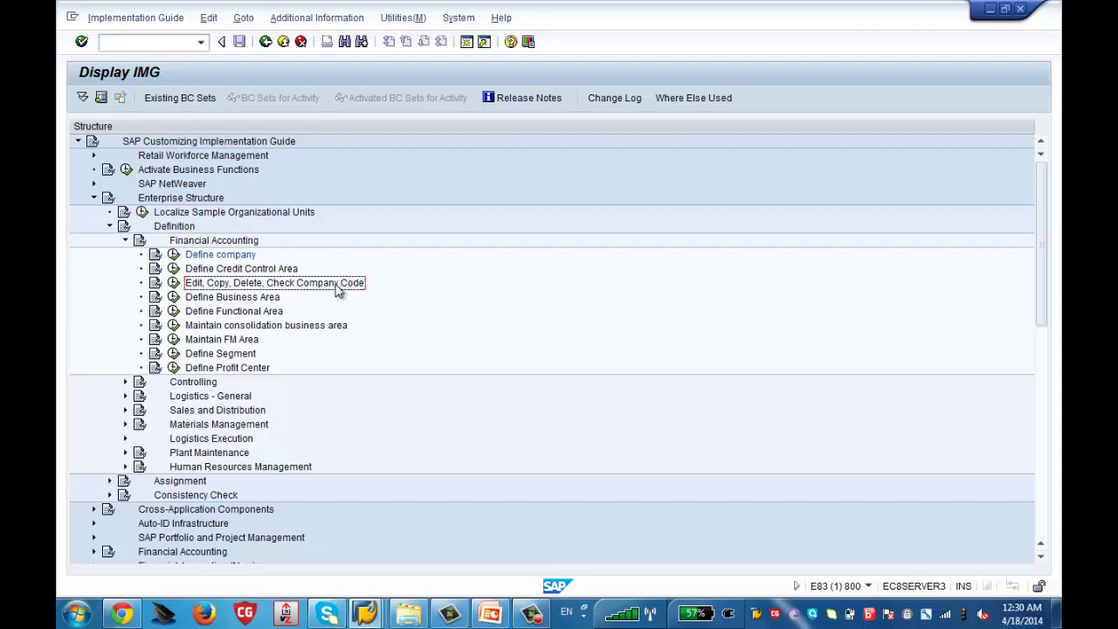
Step: Open Edit Company Code Data from the company code activity and start a new company code entry
left_click(174, 283)
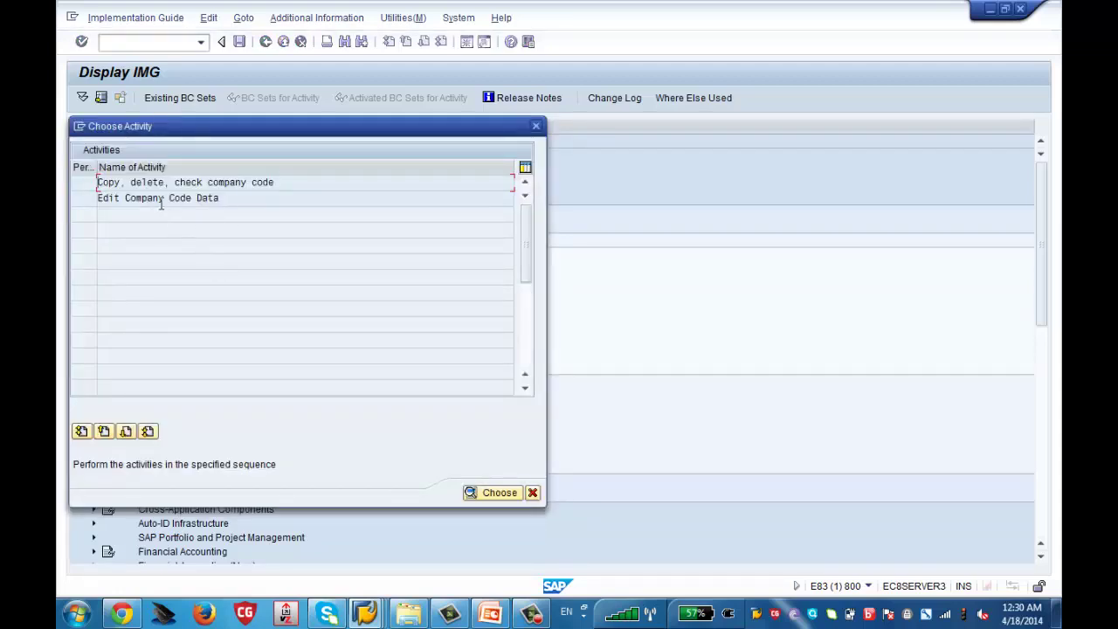
double_click(135, 203)
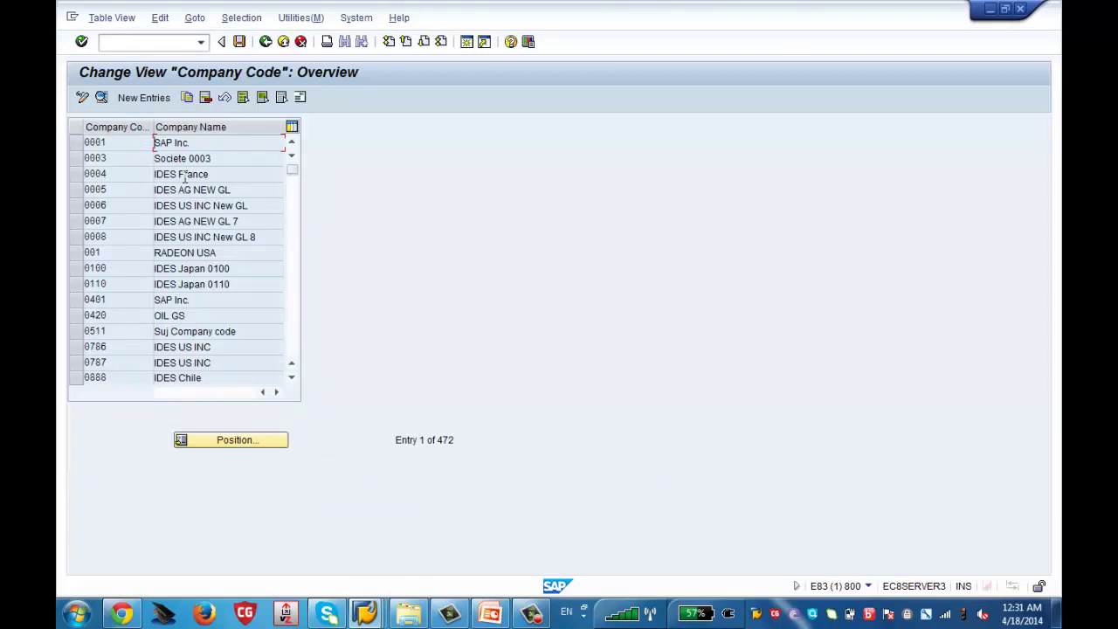
left_click(144, 100)
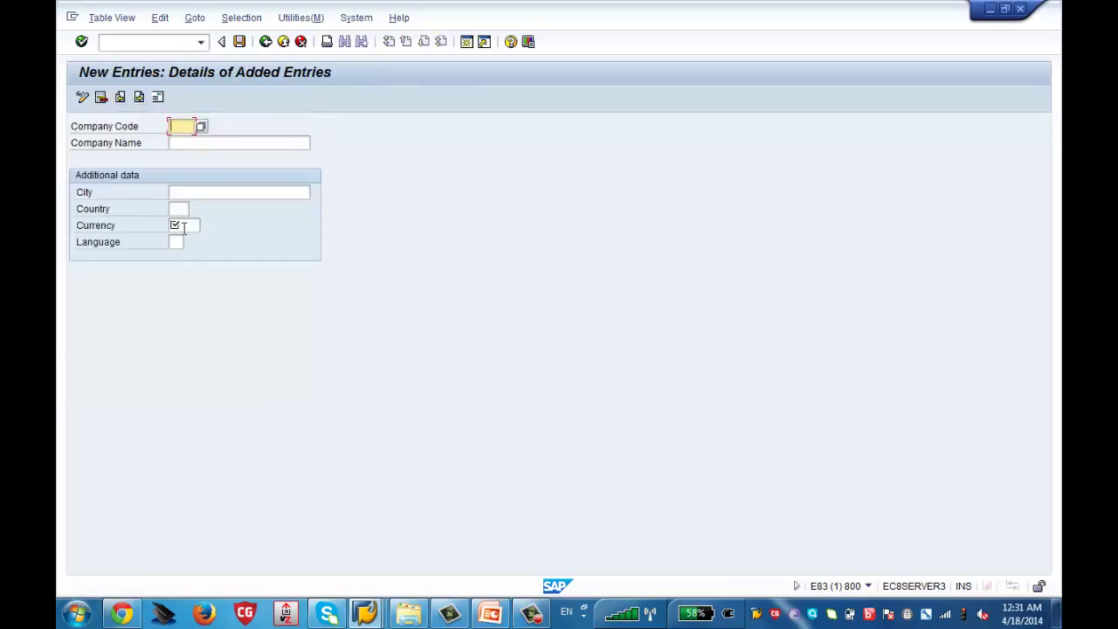
Step: Cancel the new company code entry and discard its changes to get back to the company code overview
left_click(263, 44)
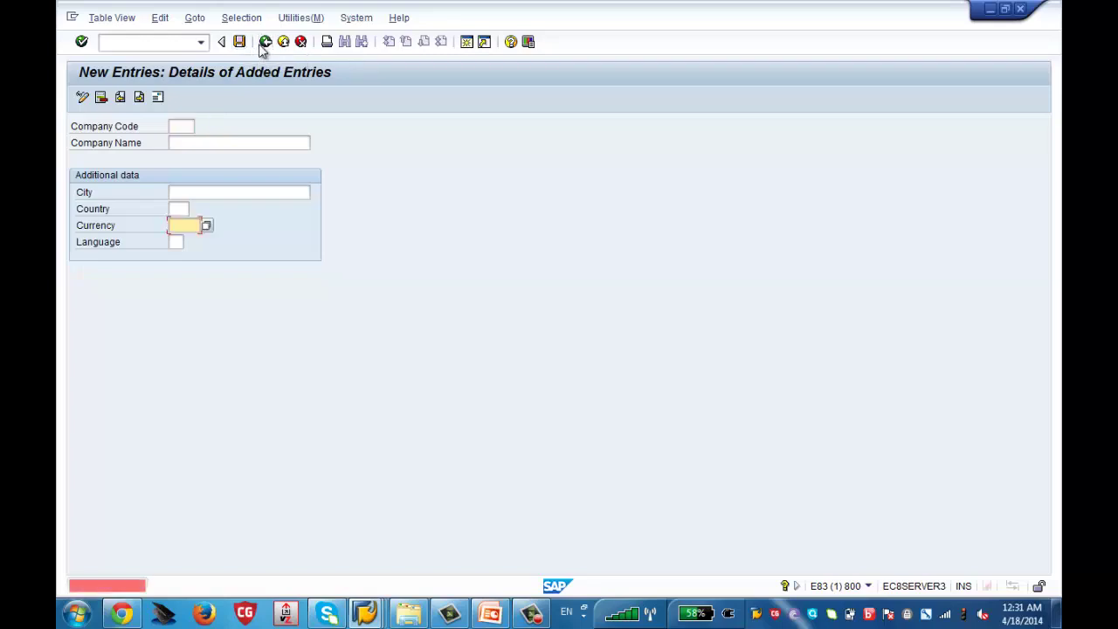
left_click(297, 46)
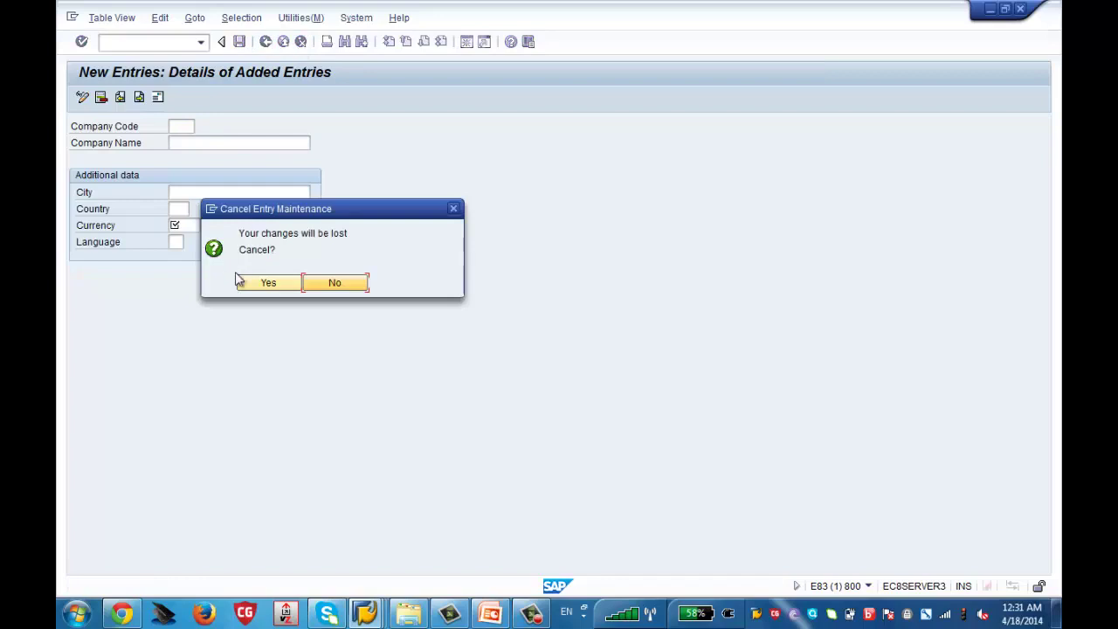
left_click(266, 284)
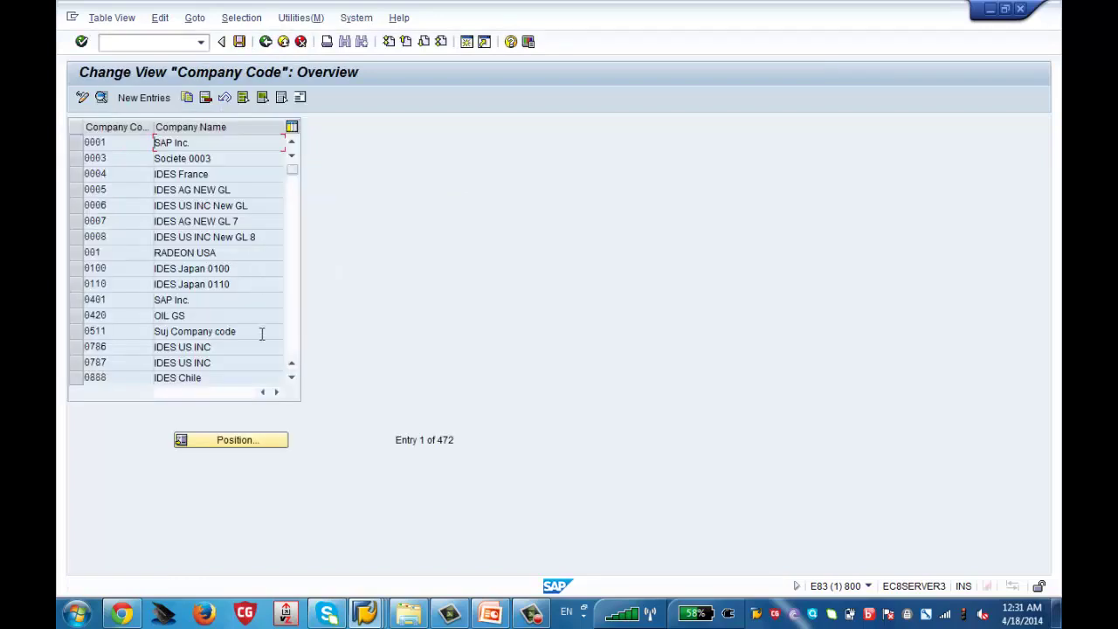
Step: View the details of company code ZSCH, Zenith Chemicals, near the end of the company code list
left_click(296, 304)
left_click(296, 304)
left_click(296, 304)
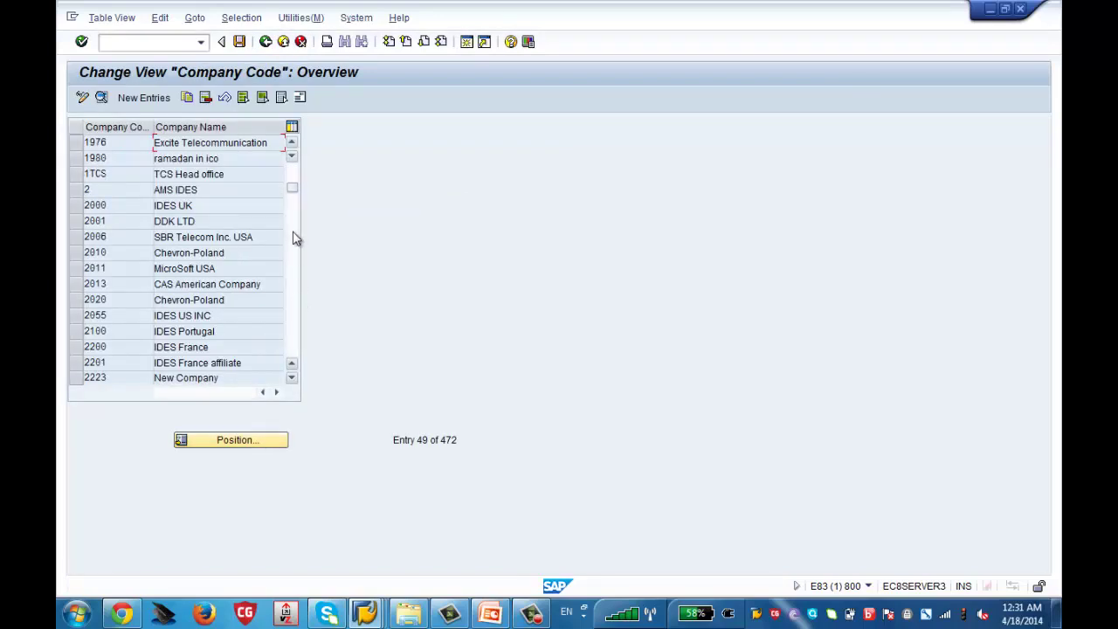
left_click_drag(295, 186, 291, 322)
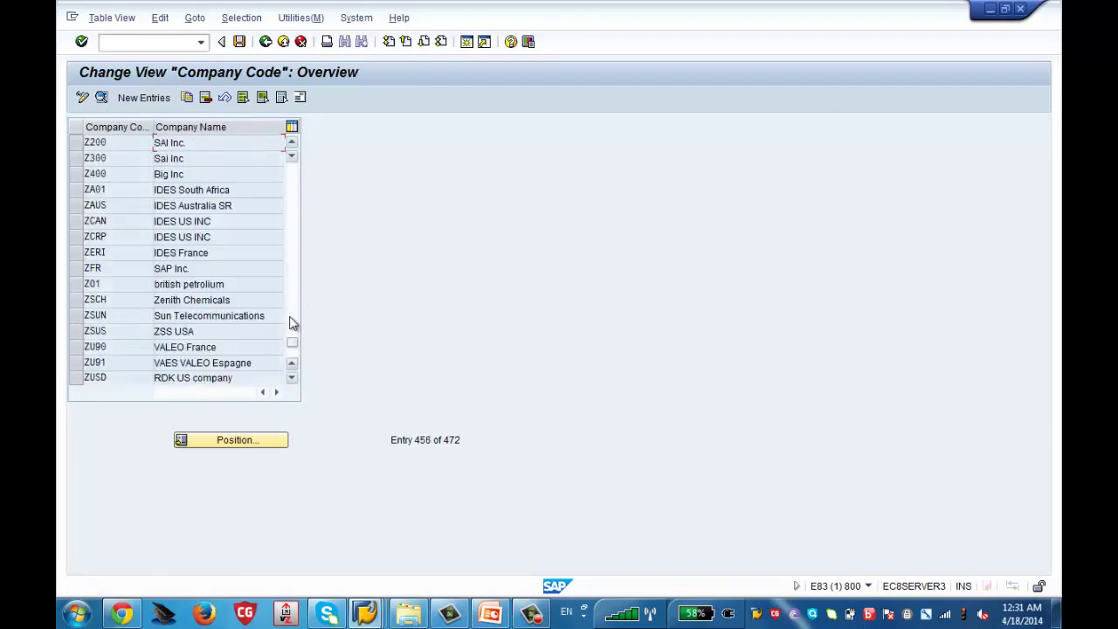
left_click(79, 300)
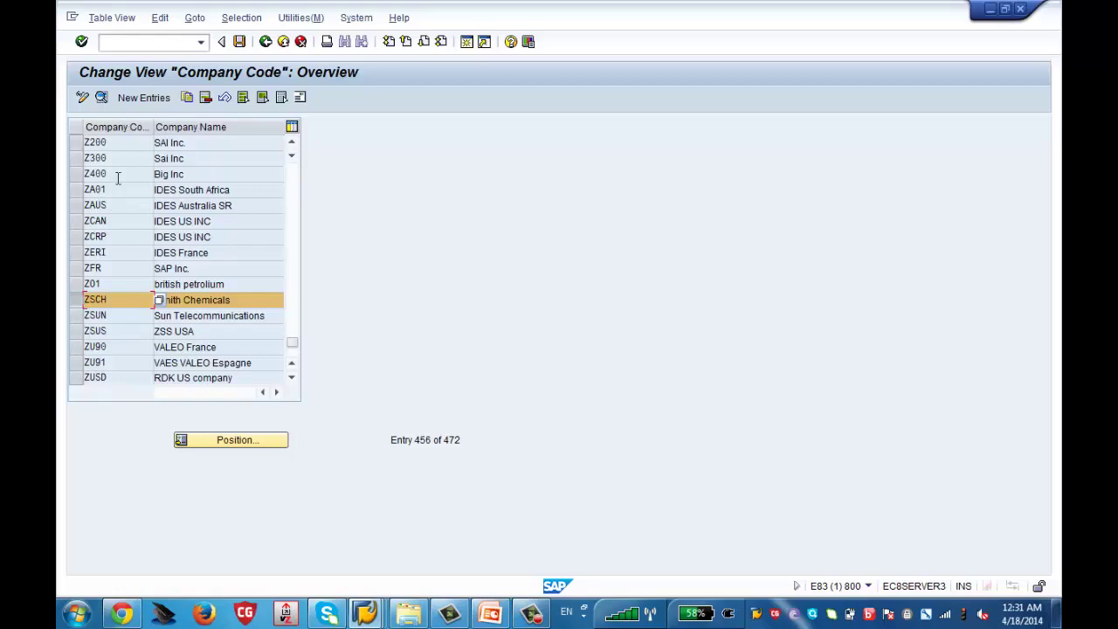
left_click(102, 98)
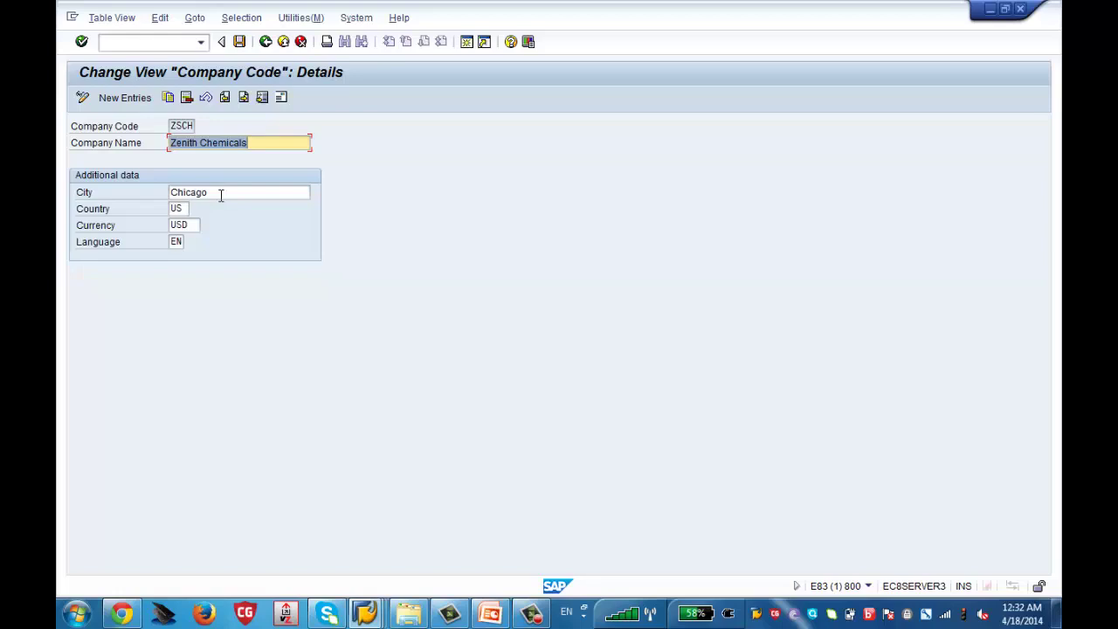
Step: Leave the company code details and activity selection, and return to the company code activity in the implementation guide
left_click(267, 48)
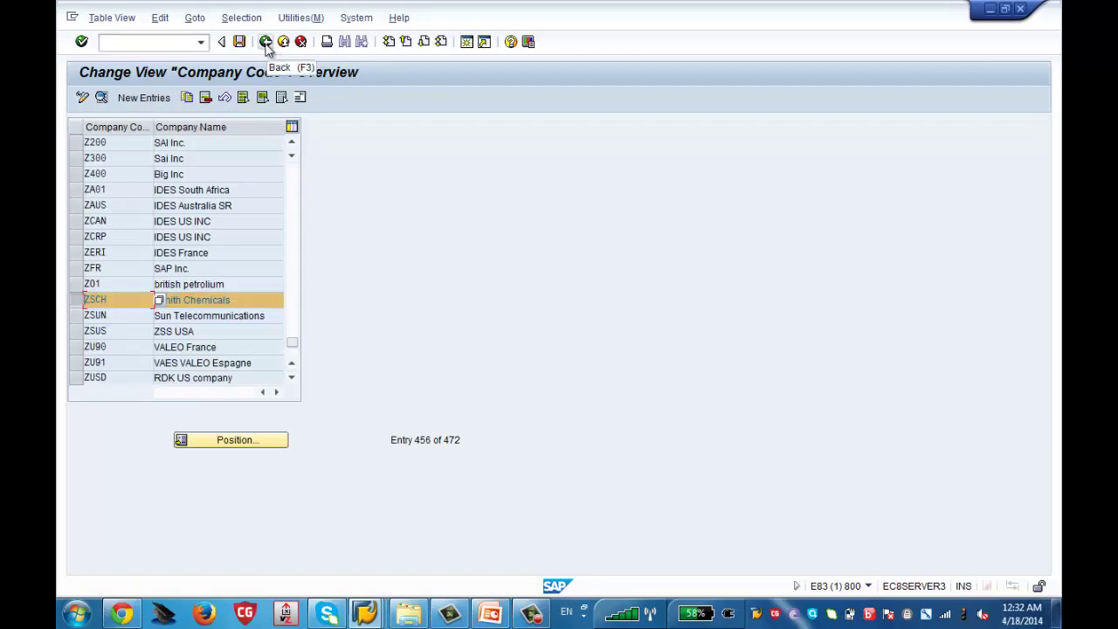
left_click(267, 45)
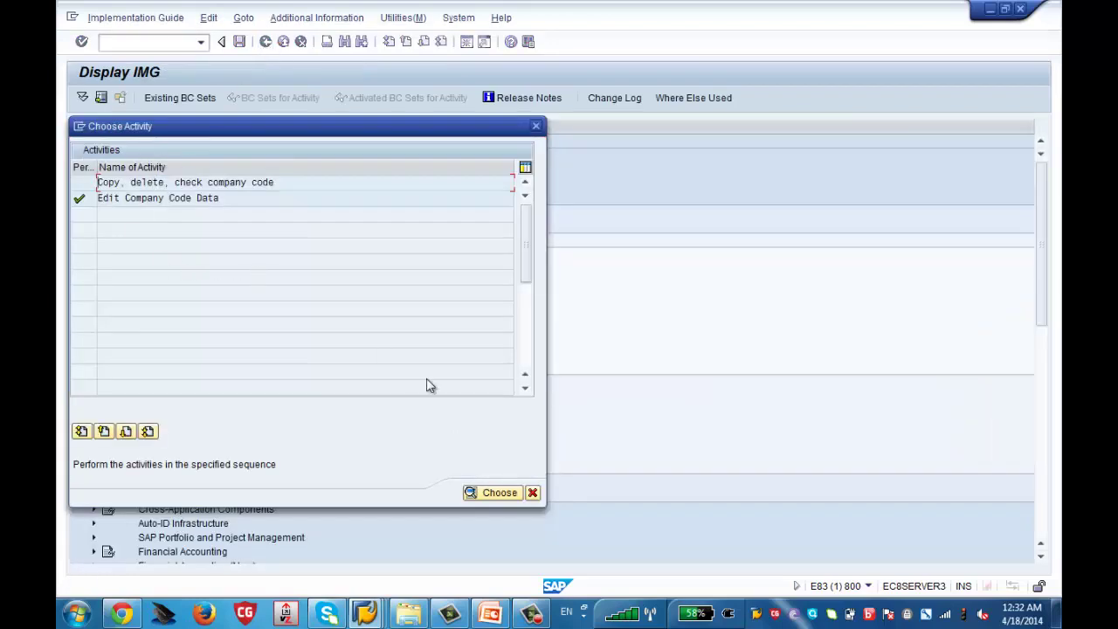
left_click(533, 494)
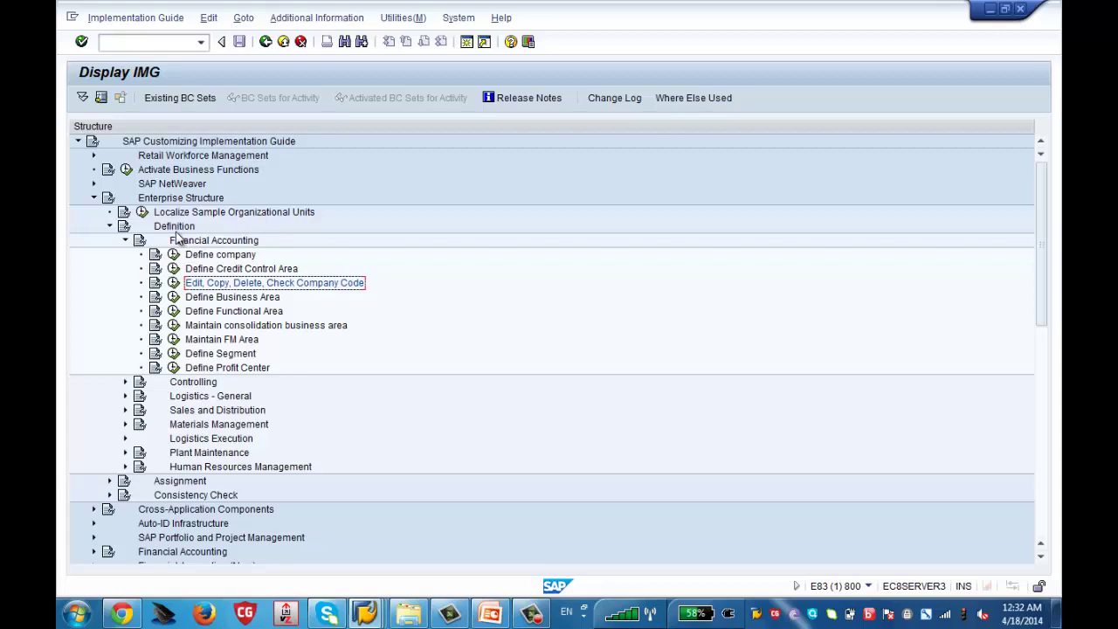
left_click(220, 257)
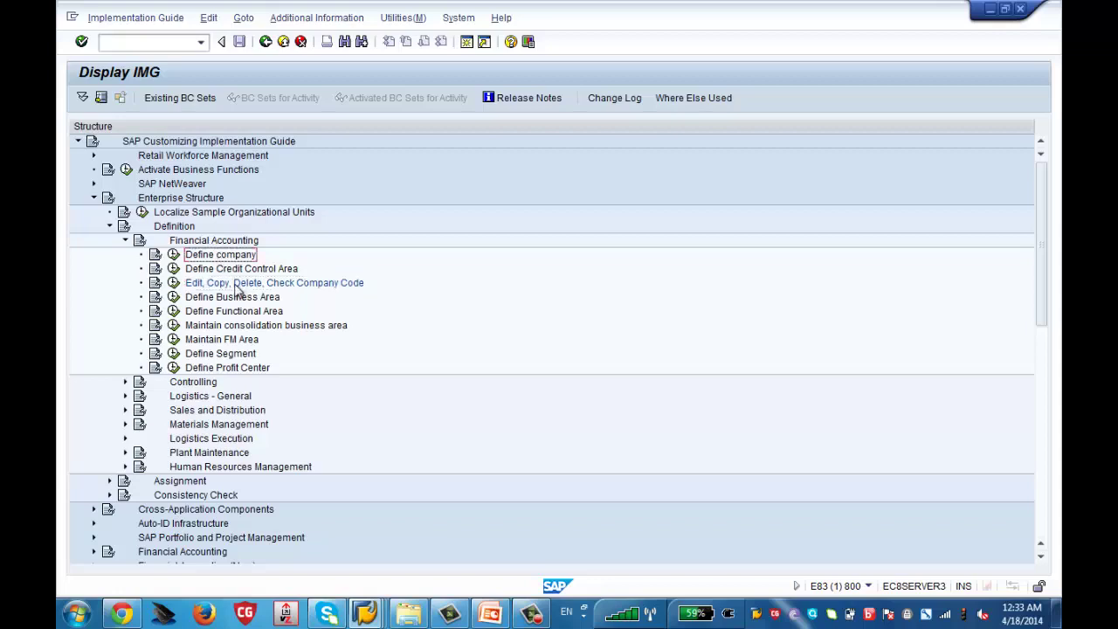
left_click(234, 283)
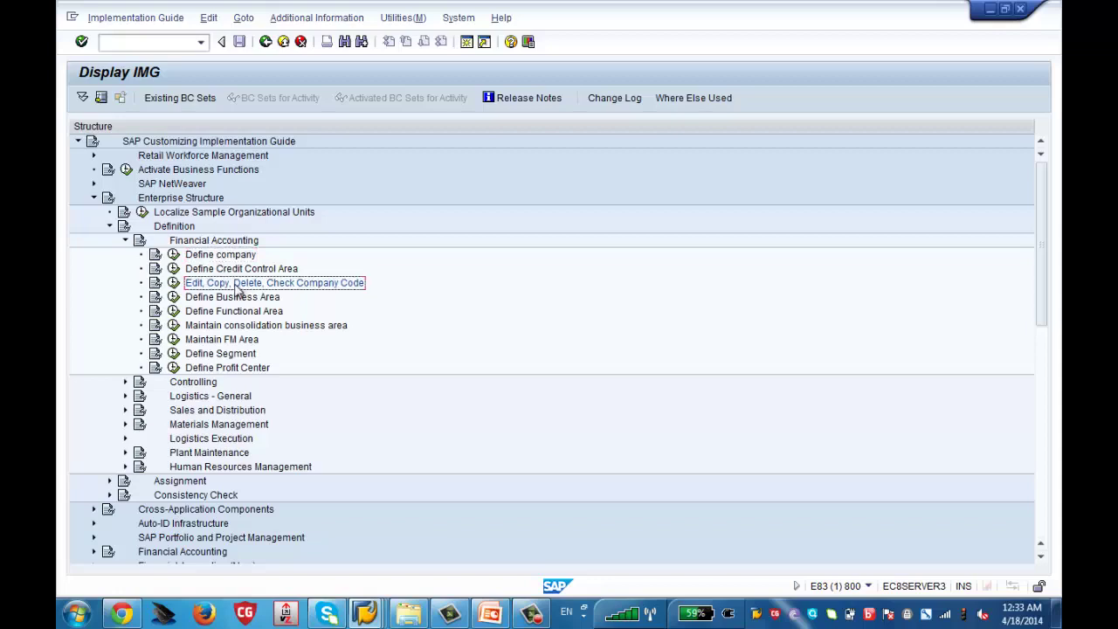
Step: Collapse the Financial Accounting definitions and expand Human Resources Management to reach the personnel area and subarea activities
left_click(125, 240)
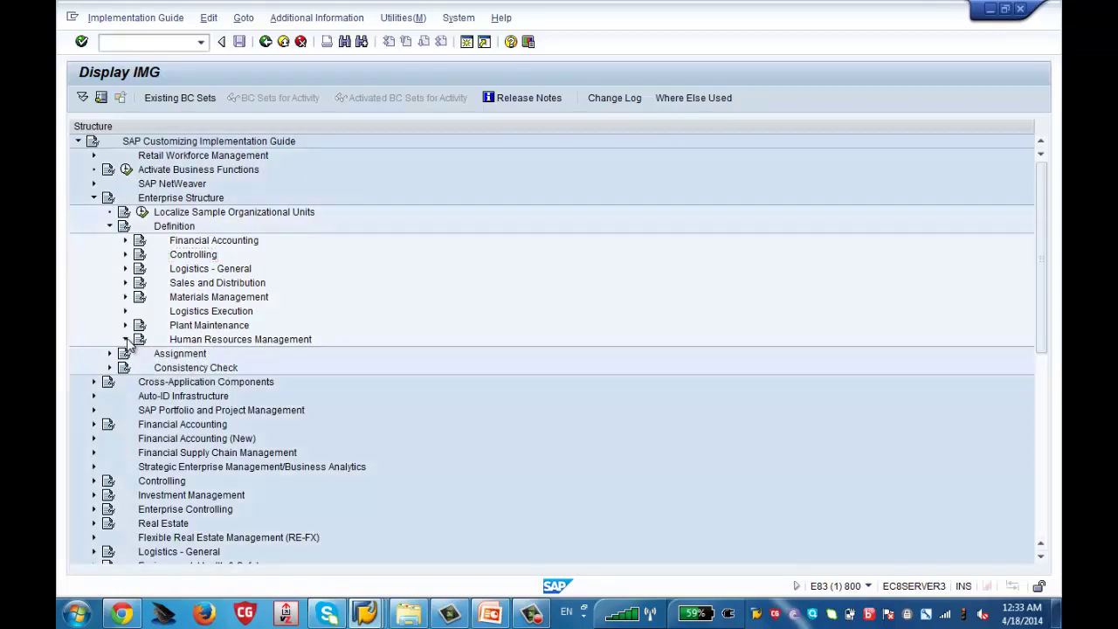
left_click(126, 340)
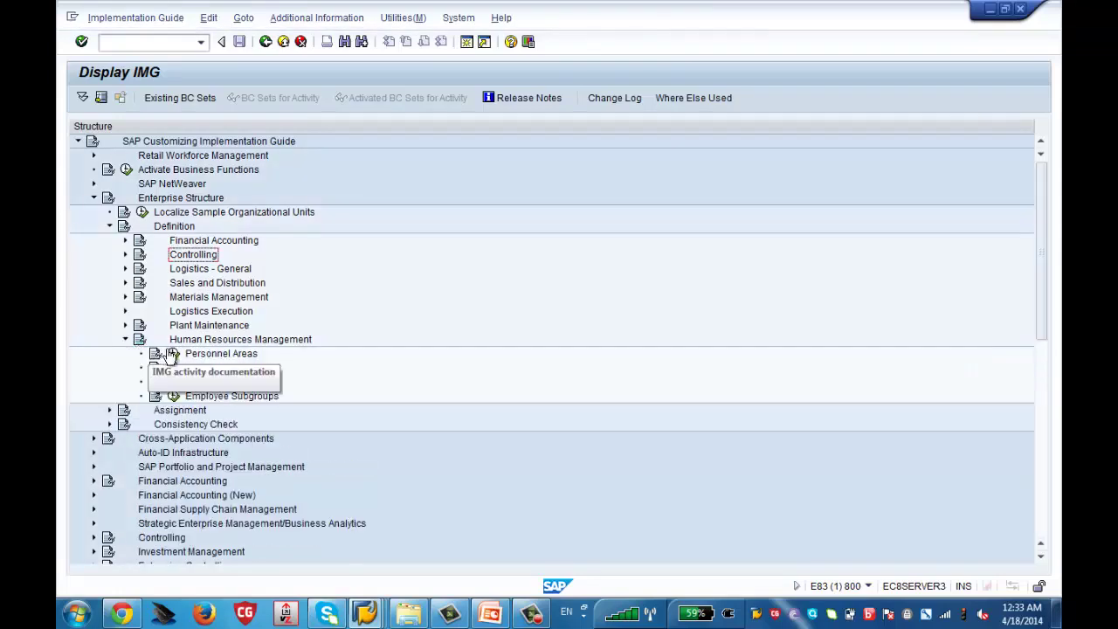
left_click(218, 355)
left_click(226, 370)
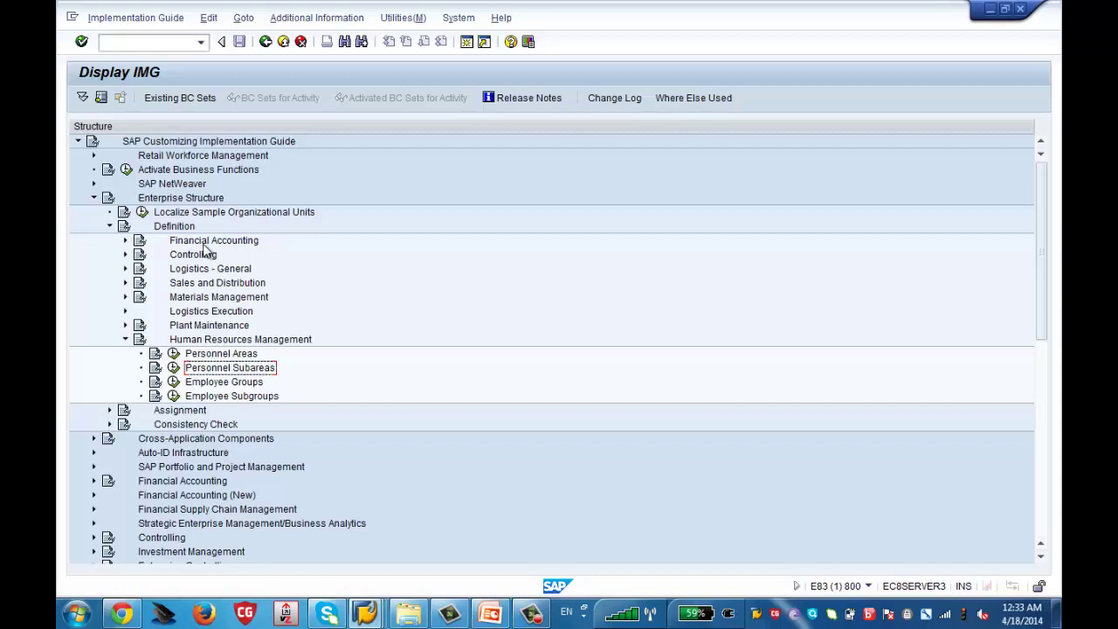
Step: Open the Personnel areas activity, view the blank form for a new personnel area, and return to the overview
left_click(174, 354)
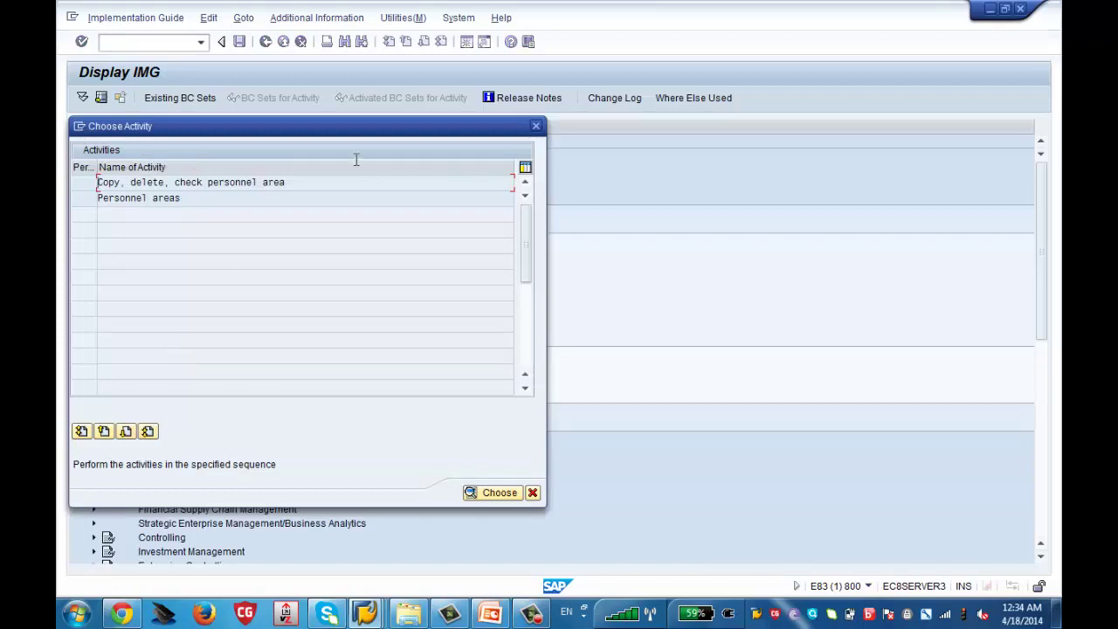
left_click_drag(390, 130, 590, 92)
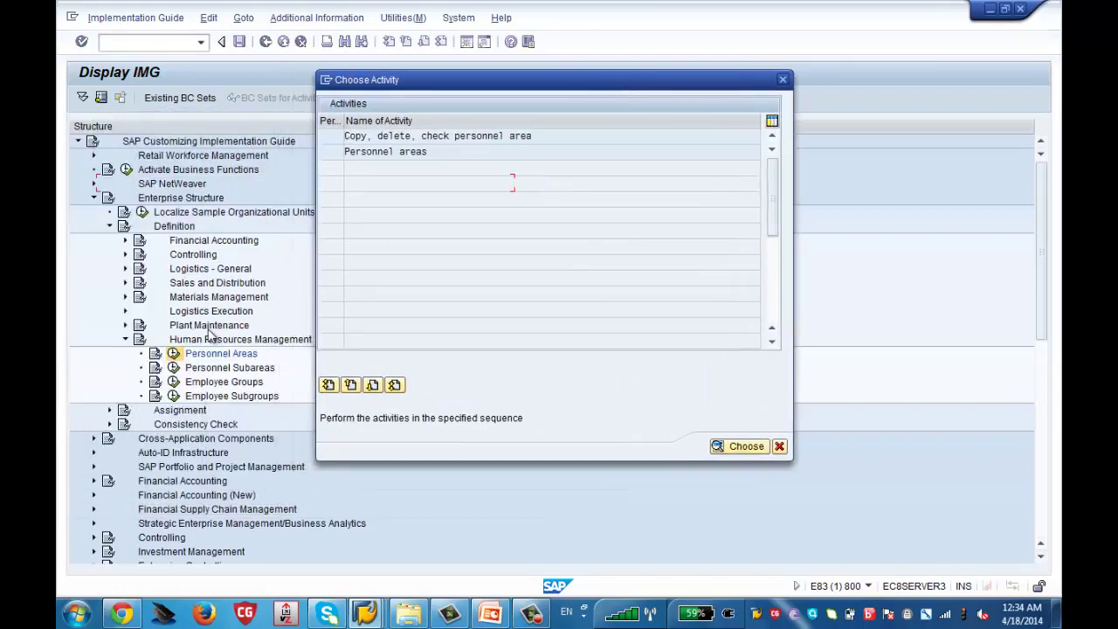
double_click(400, 155)
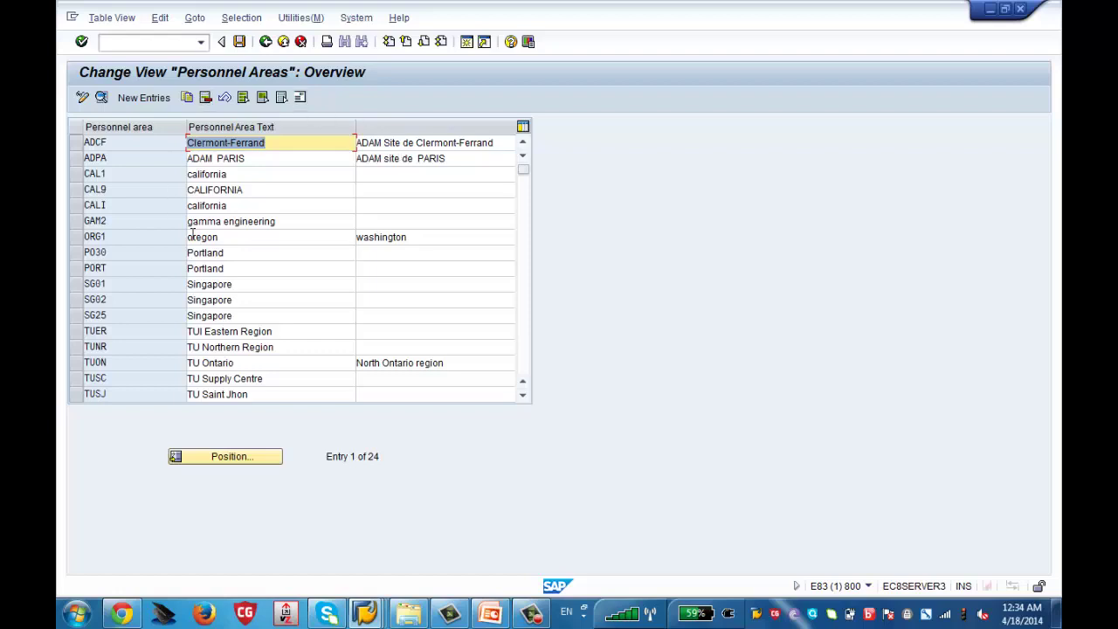
left_click(144, 97)
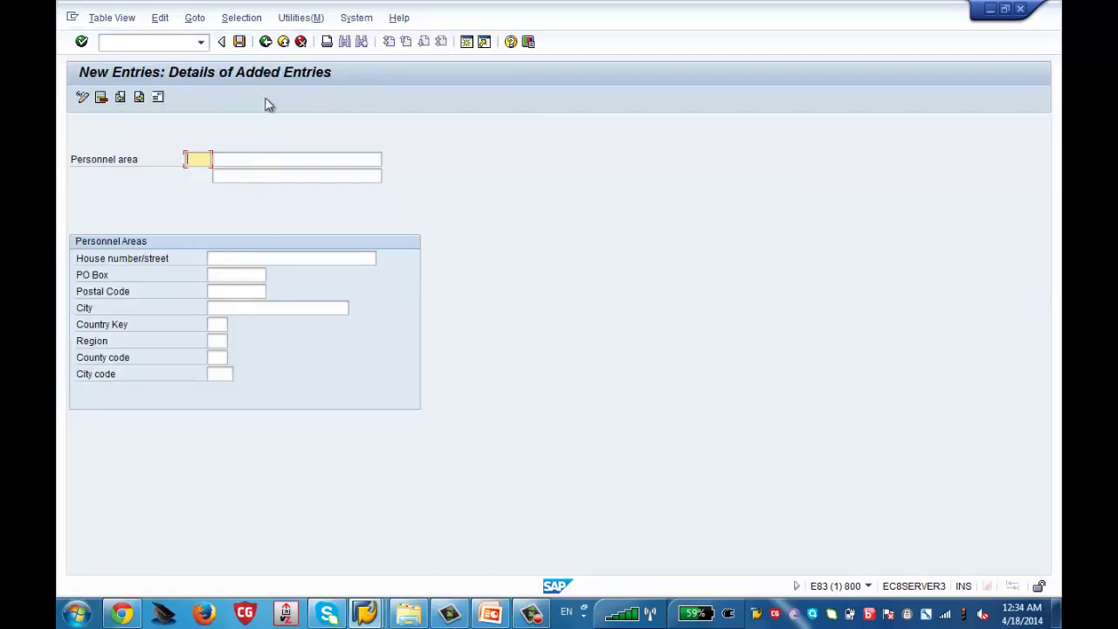
left_click(266, 44)
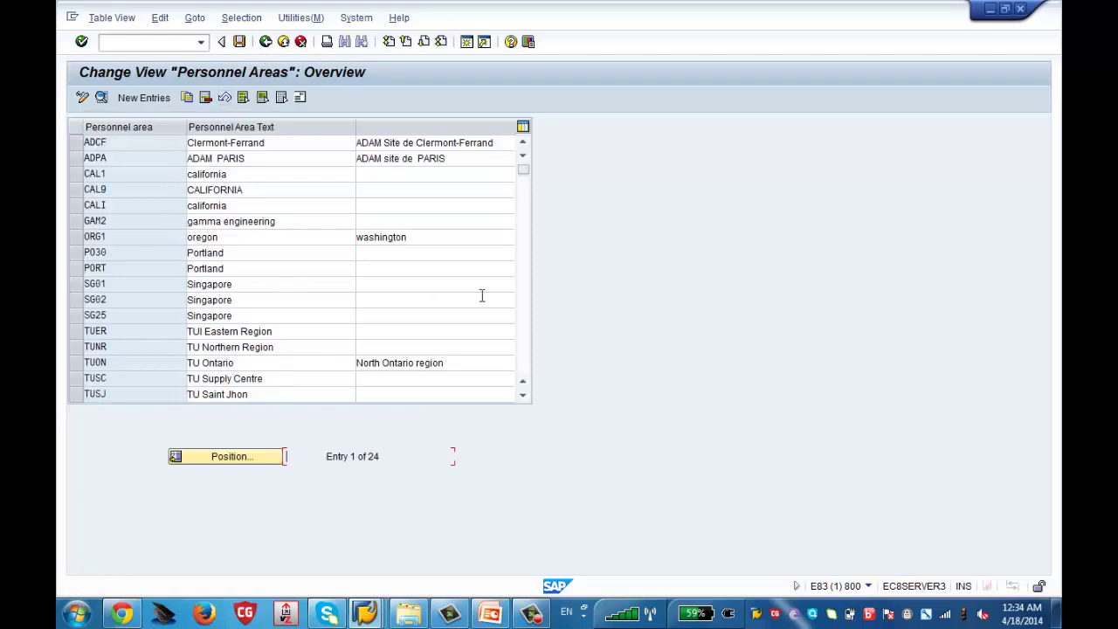
Step: Examine personnel areas ZSCA and ZSUS at the end of the list, and return to the implementation guide
left_click(524, 350)
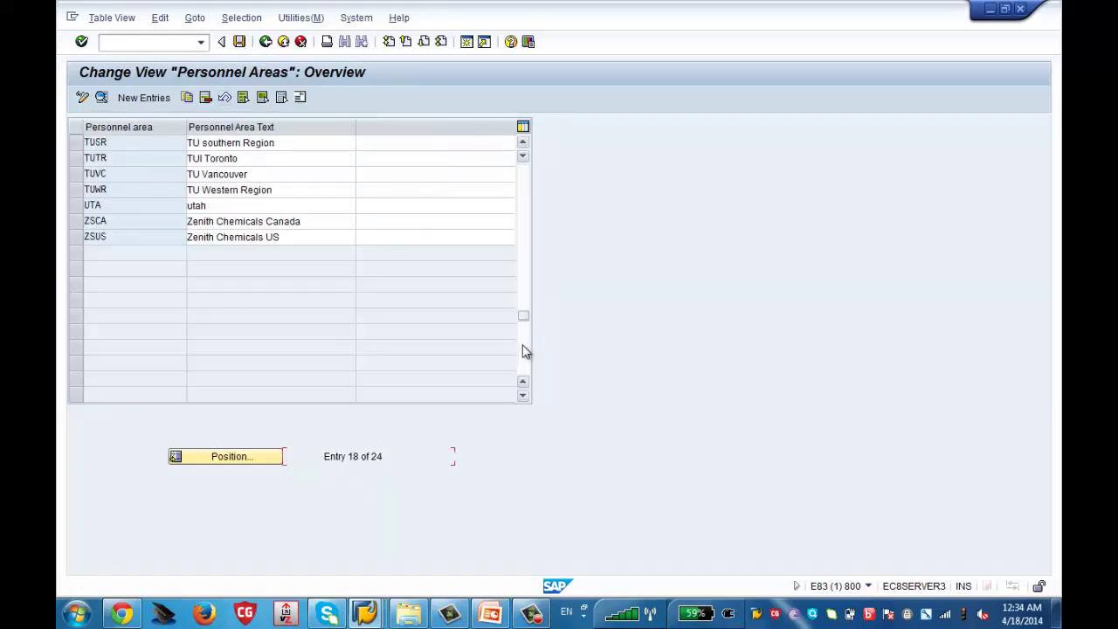
left_click(75, 226)
left_click(75, 236)
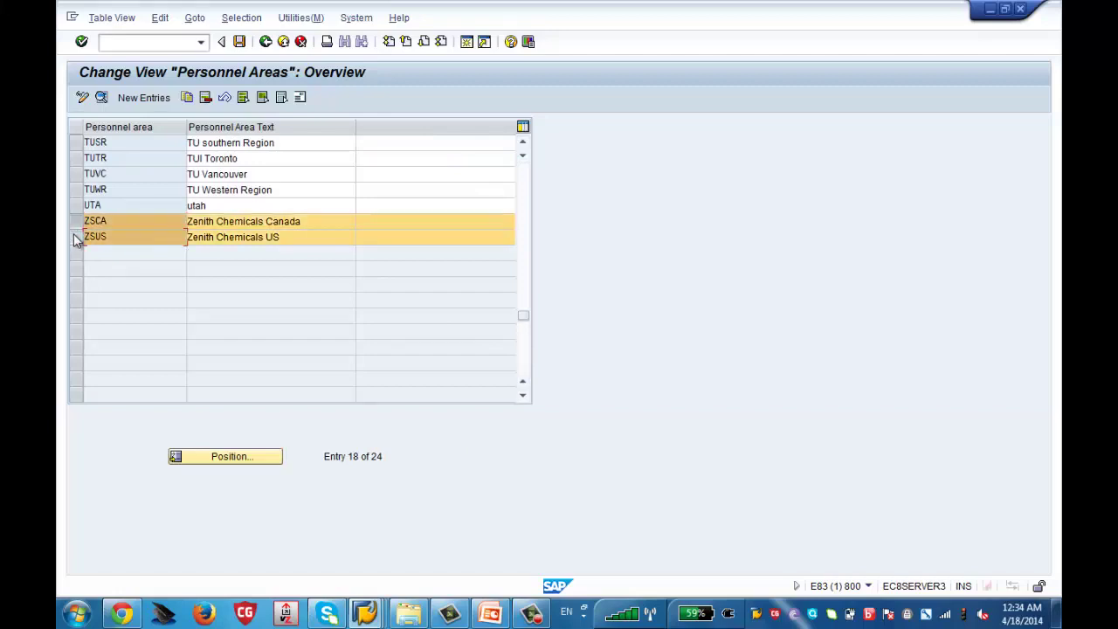
left_click(315, 222)
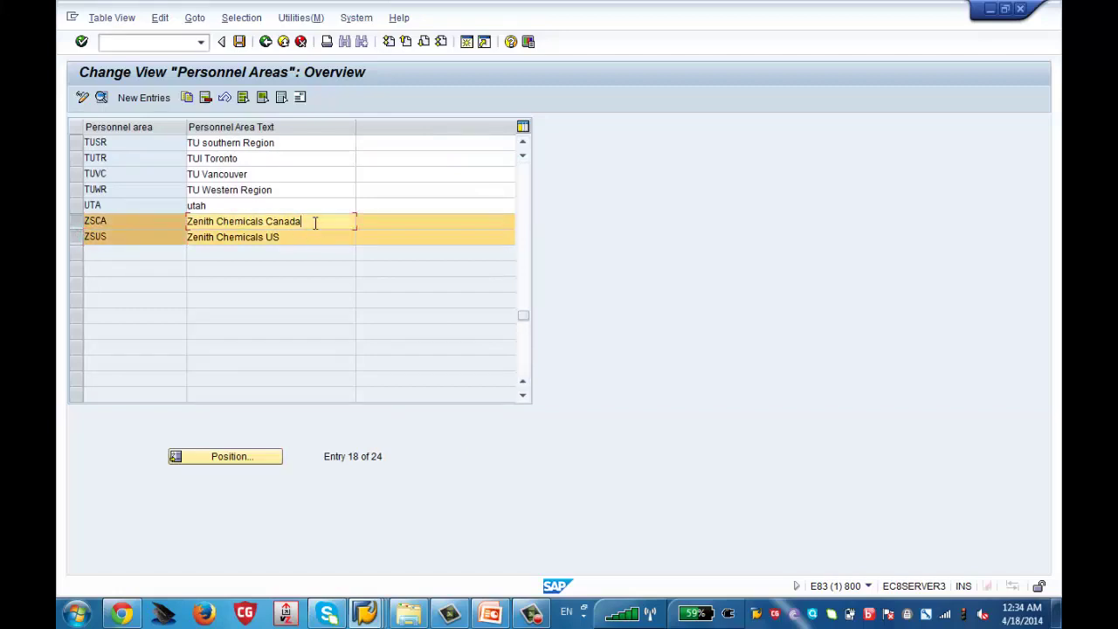
left_click(293, 238)
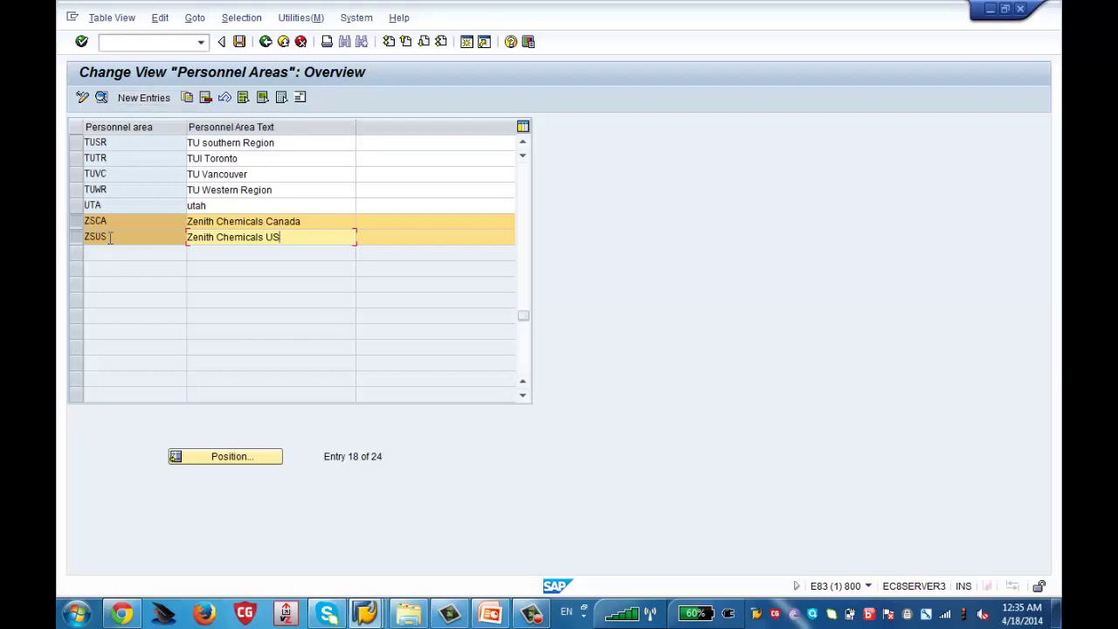
left_click(265, 42)
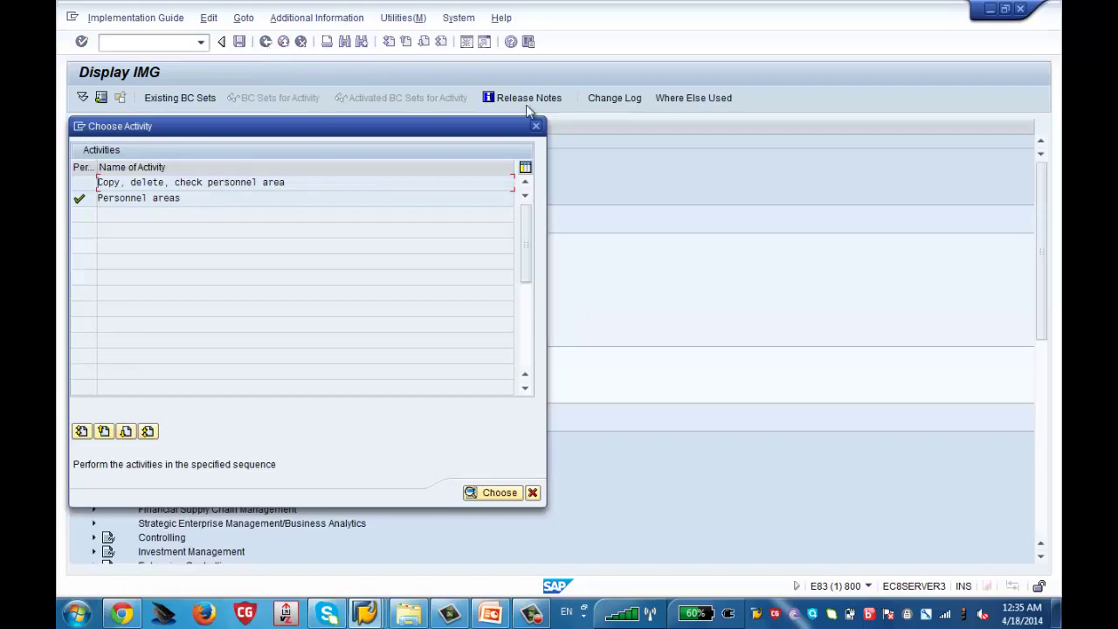
left_click(536, 127)
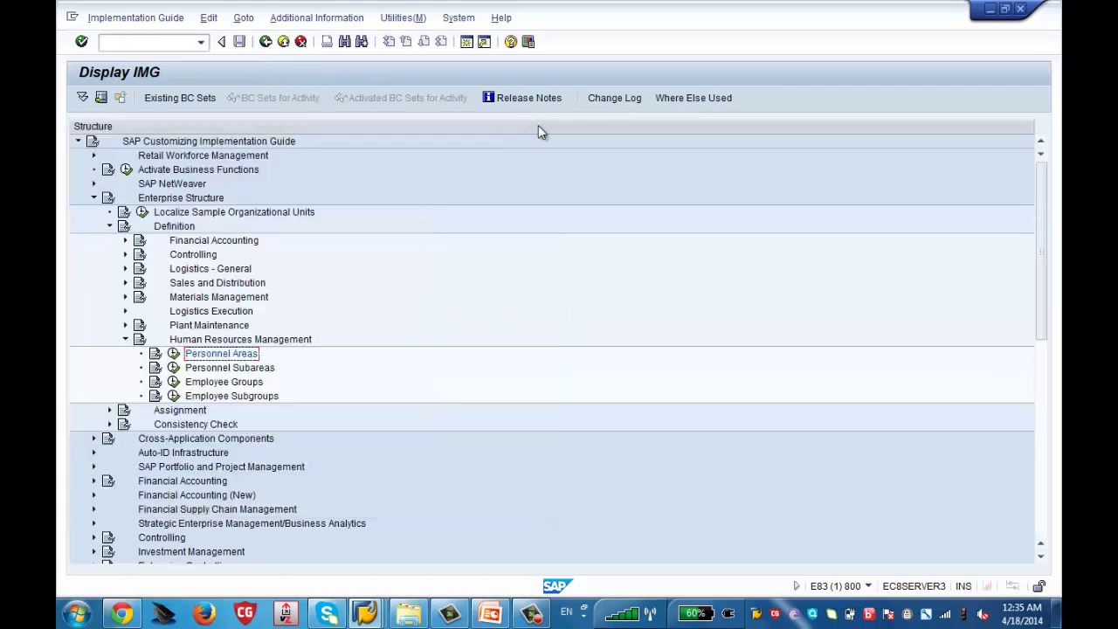
Step: Open the Create personnel subareas activity from Personnel Subareas under Human Resources Management
left_click(176, 368)
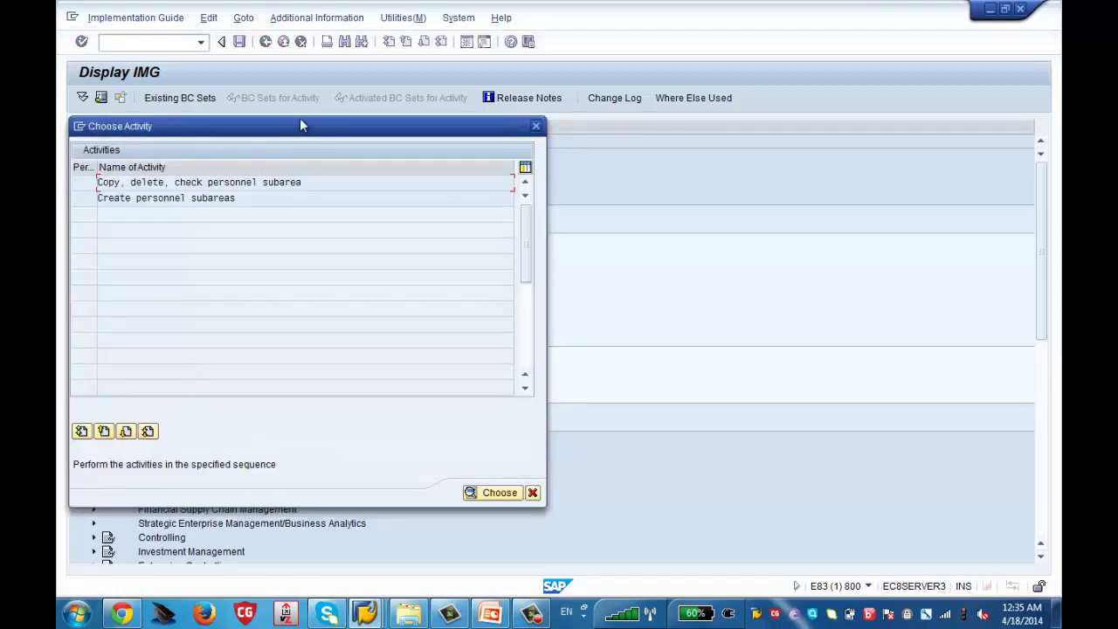
left_click_drag(322, 122, 631, 49)
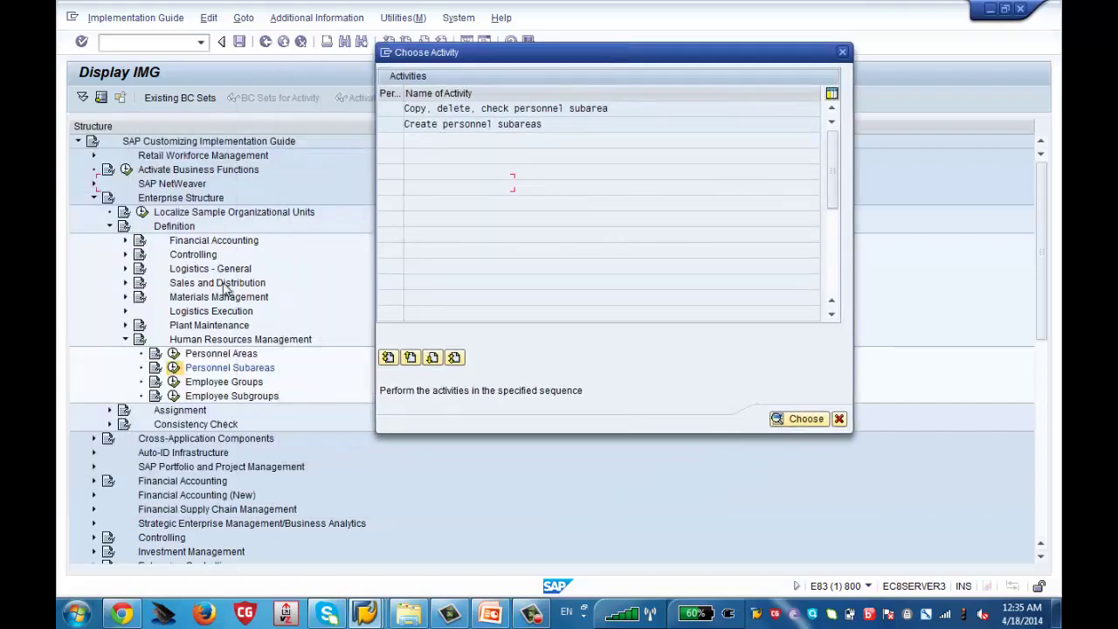
double_click(495, 124)
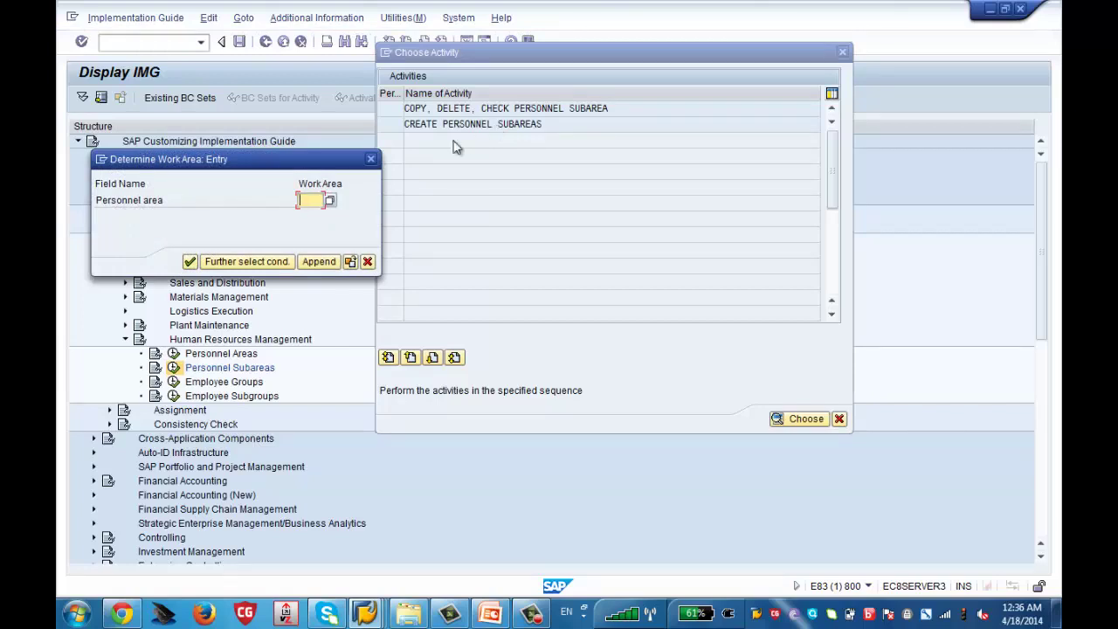
Step: Choose personnel area ZSUS, Zenith Chemicals US, as the work area and open its personnel subarea overview
left_click(331, 201)
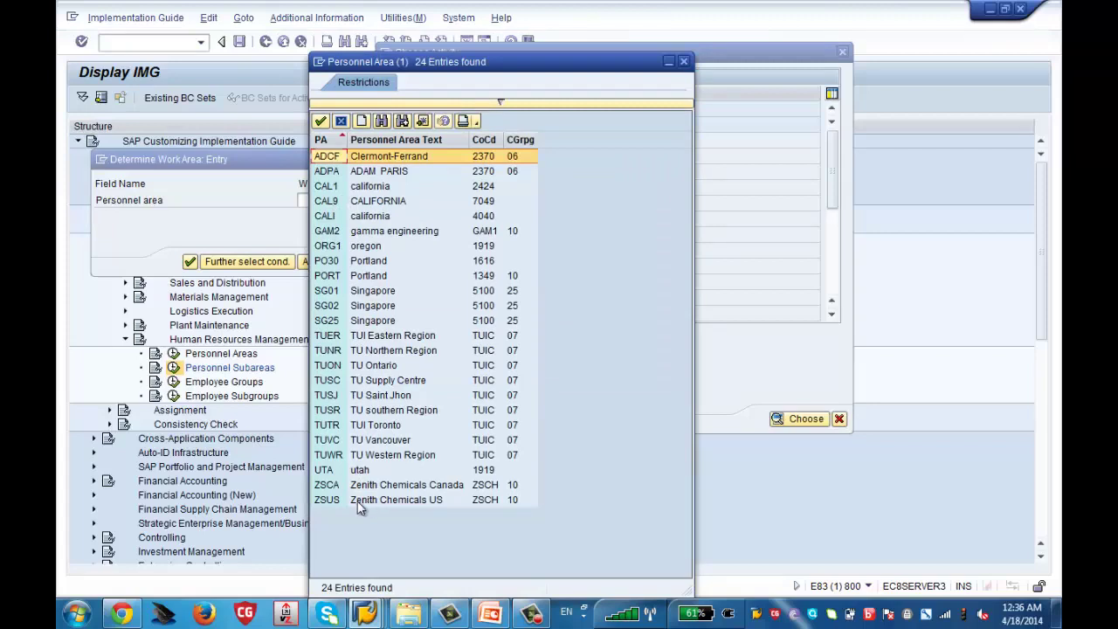
left_click(684, 63)
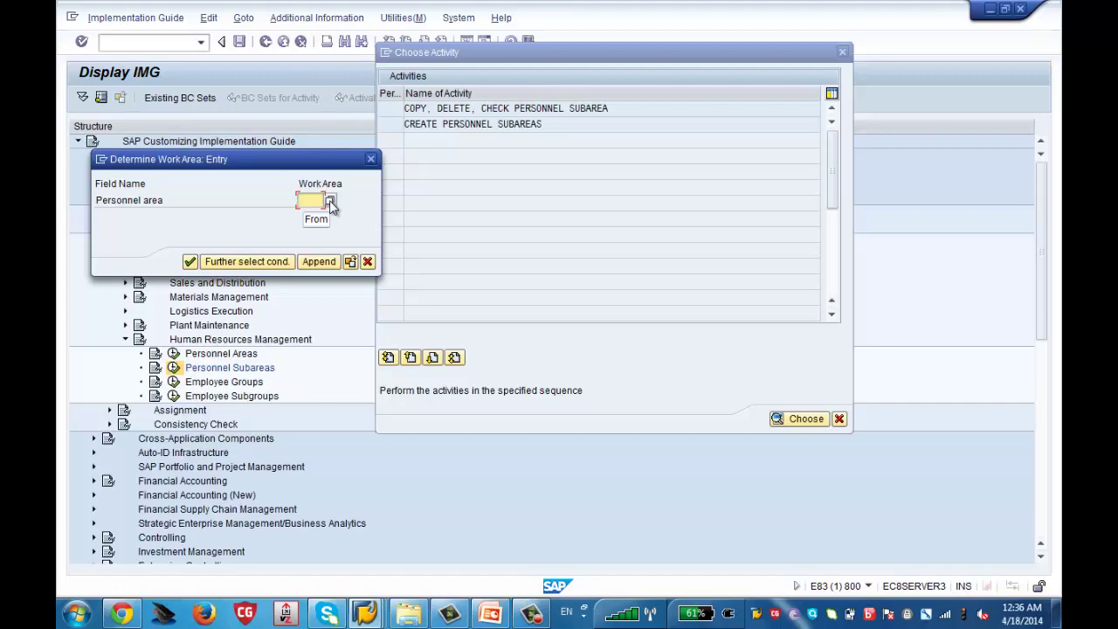
left_click(330, 200)
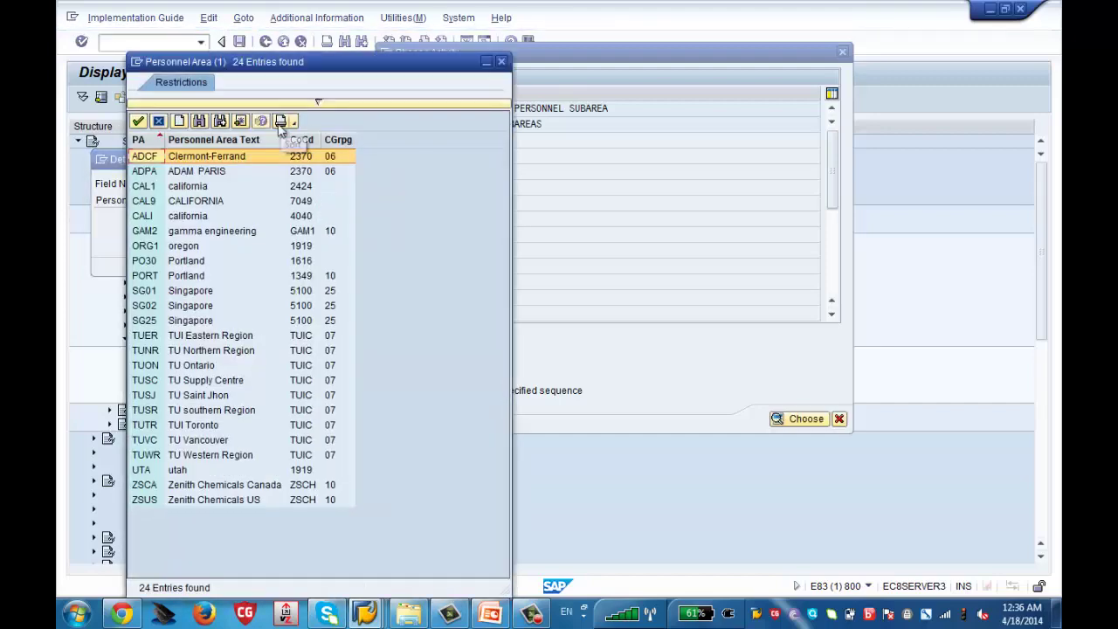
left_click_drag(301, 64, 421, 70)
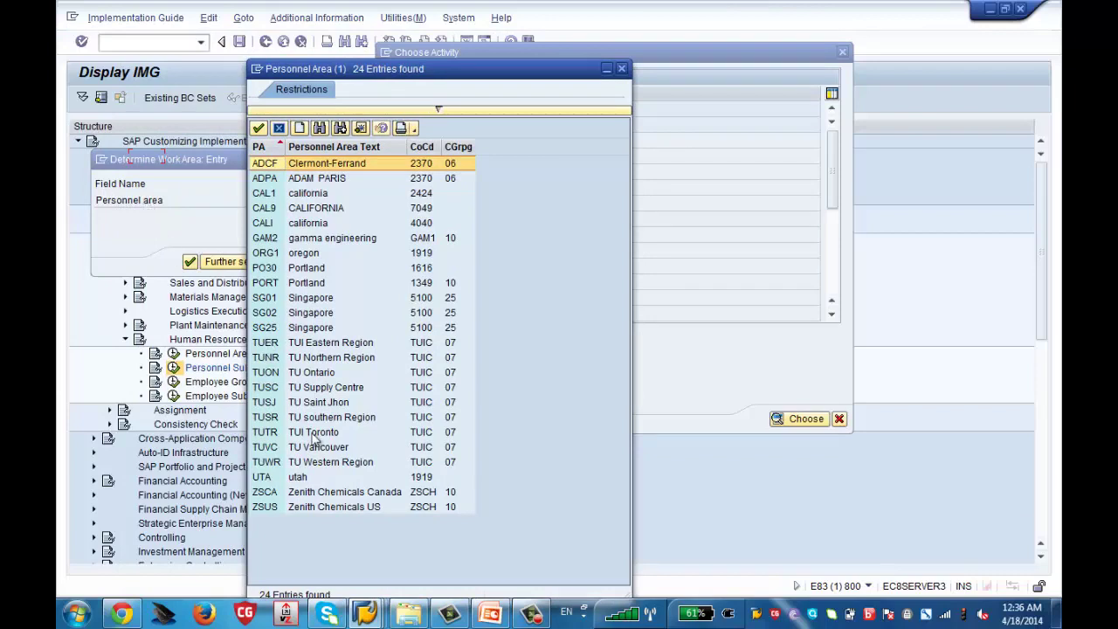
double_click(358, 513)
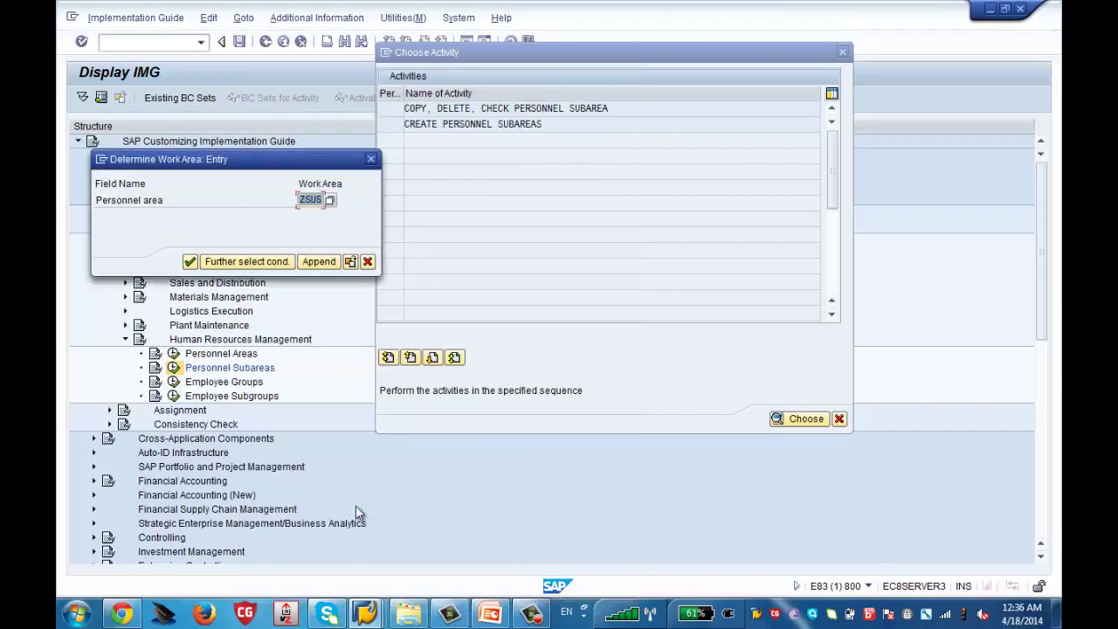
left_click(190, 261)
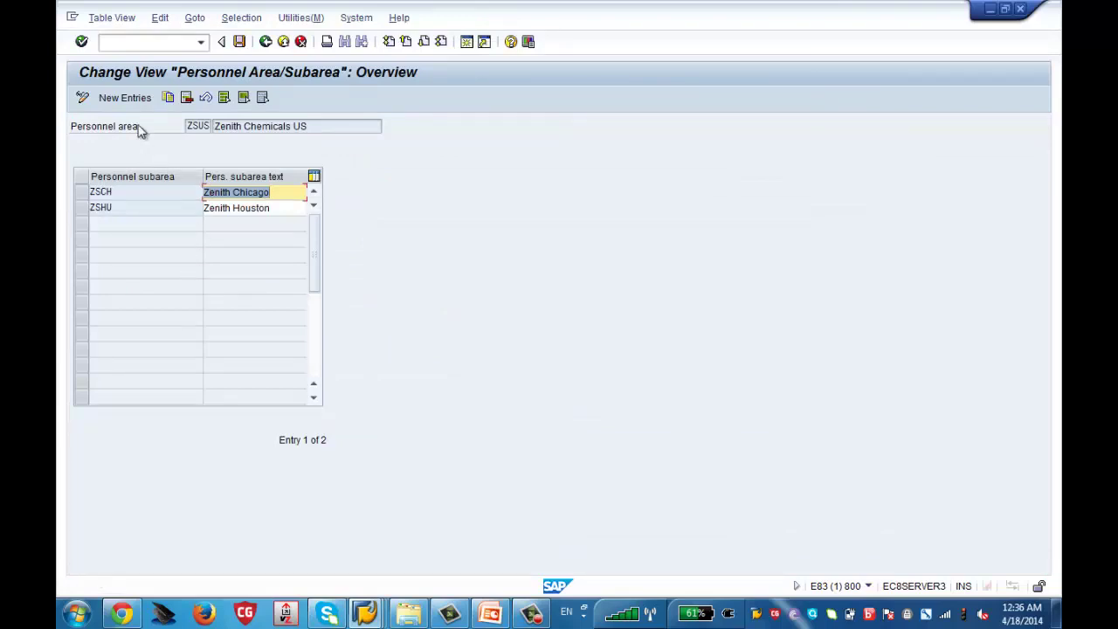
Step: View the blank form for new personnel subareas of ZSUS, examine subareas ZSCH and ZSHU, and return to the implementation guide
left_click(124, 98)
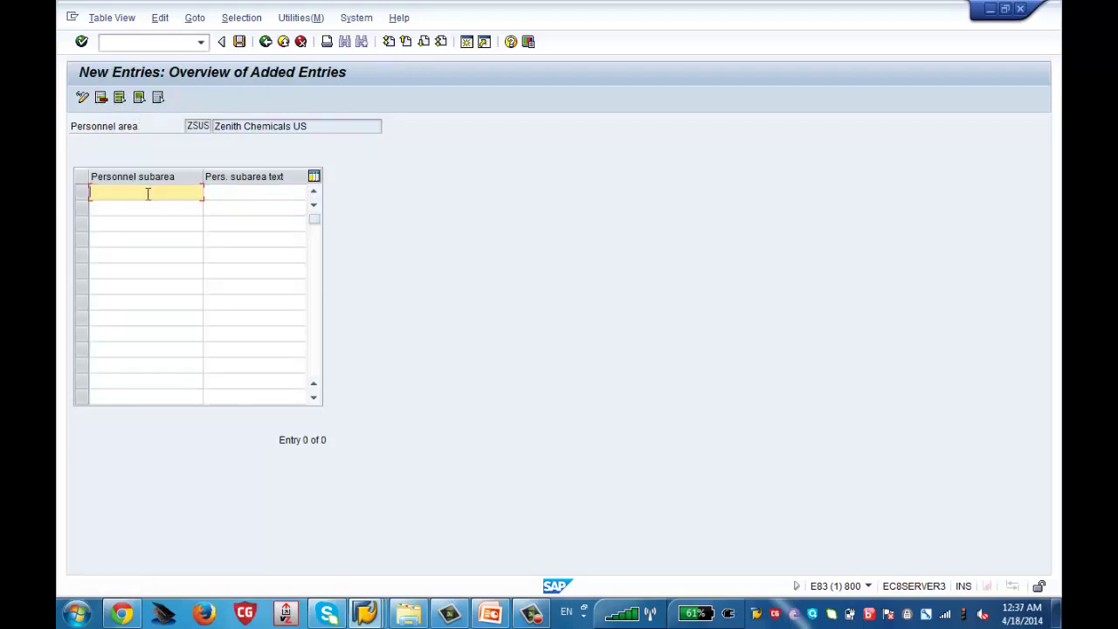
left_click(266, 42)
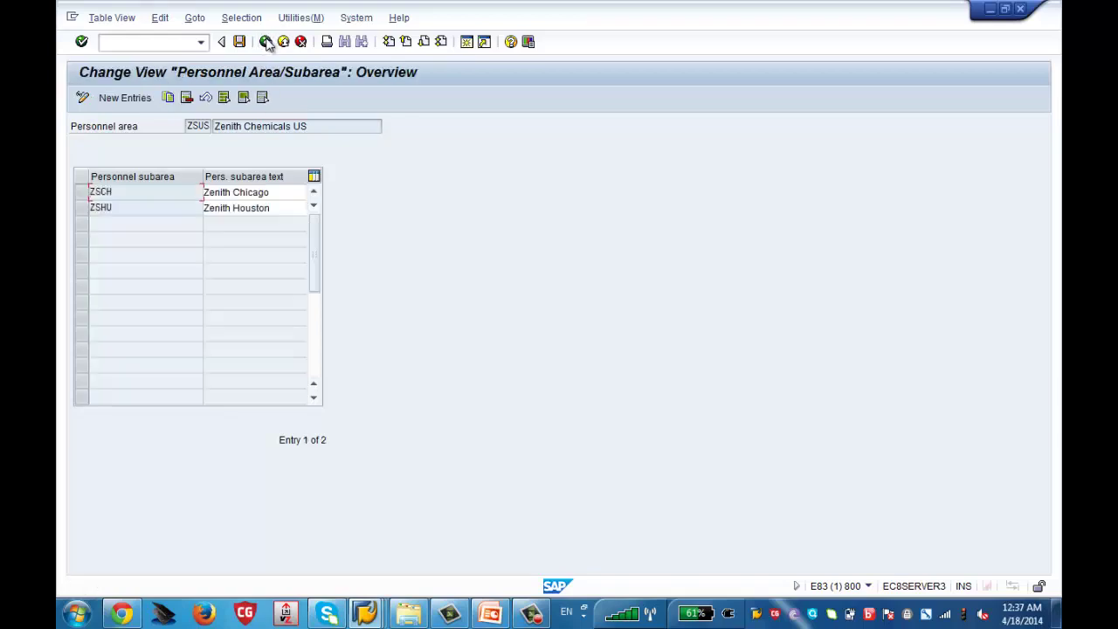
left_click(81, 192)
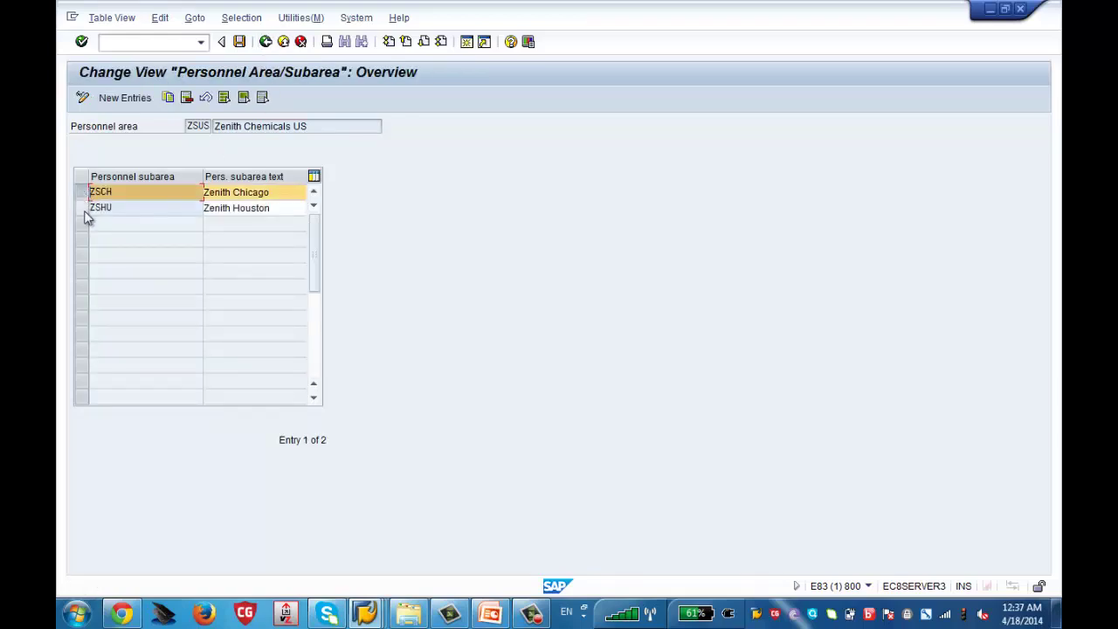
left_click(85, 211)
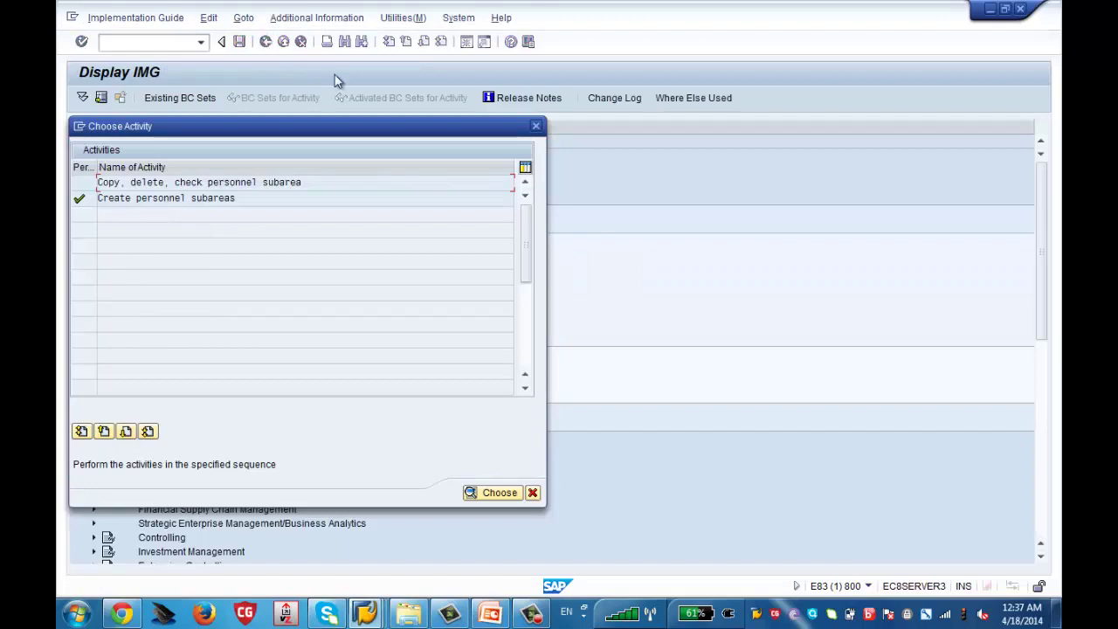
left_click(535, 127)
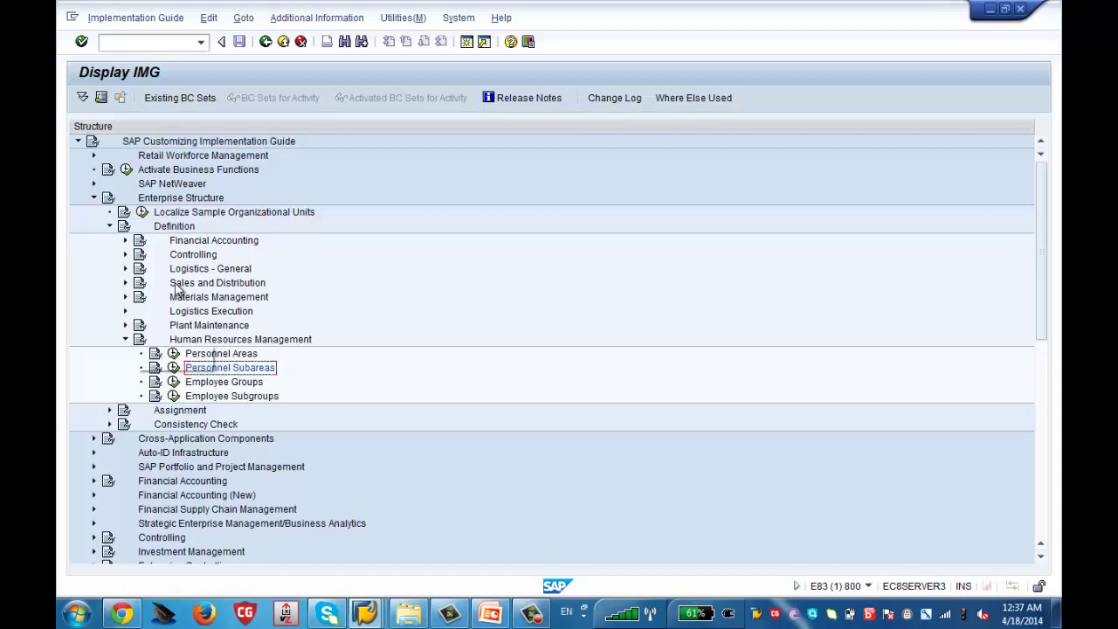
Step: Collapse the Definition branch and expand the Assignment branch under Enterprise Structure
left_click(179, 227)
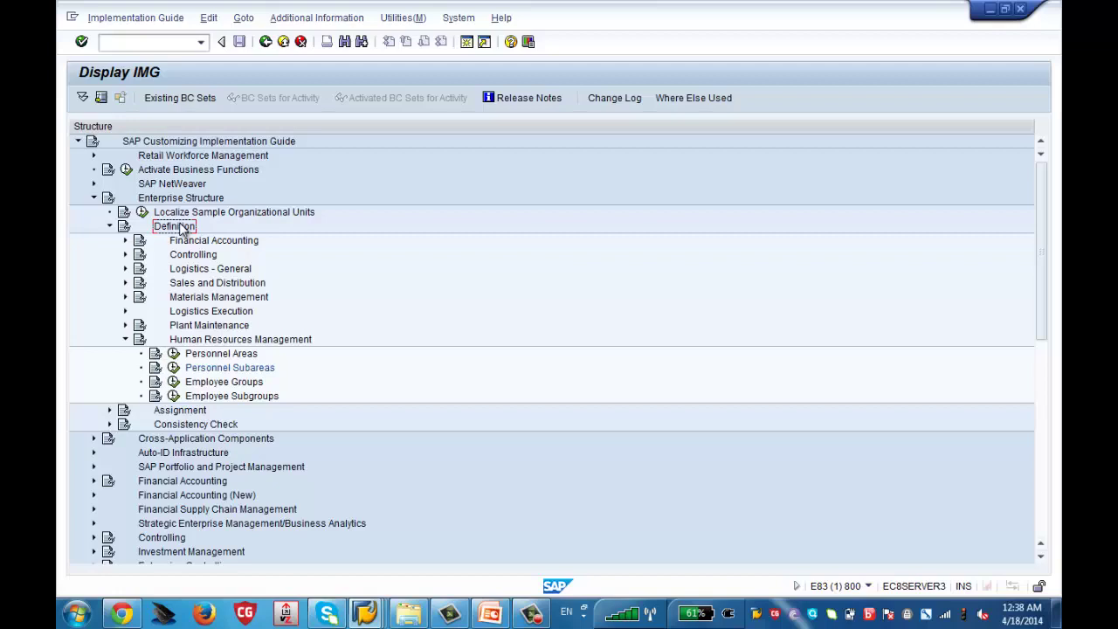
left_click(125, 339)
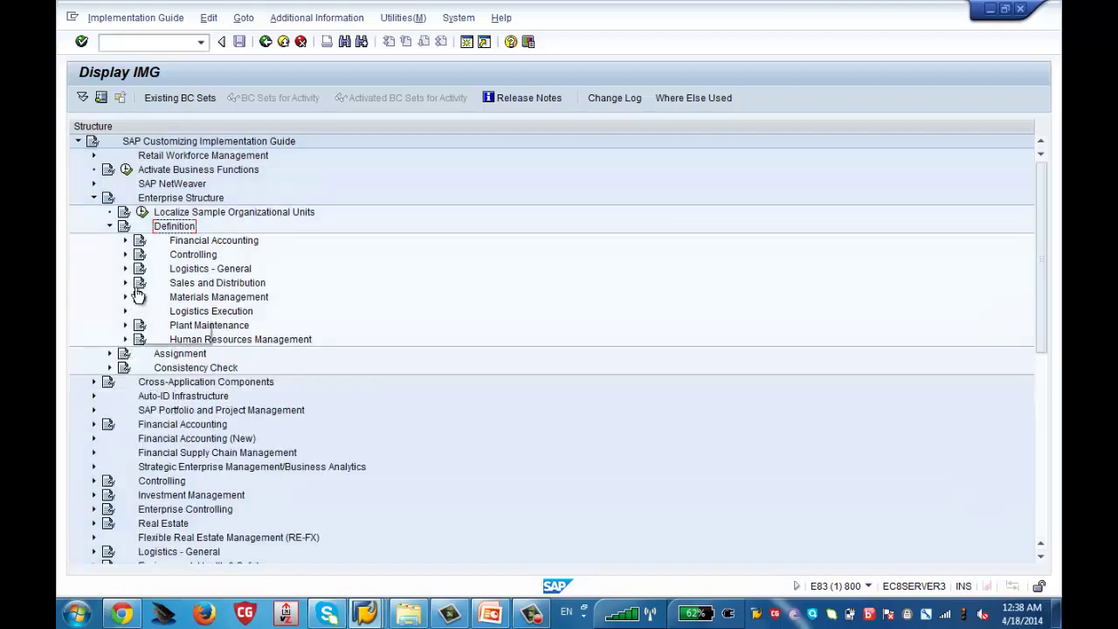
left_click(109, 227)
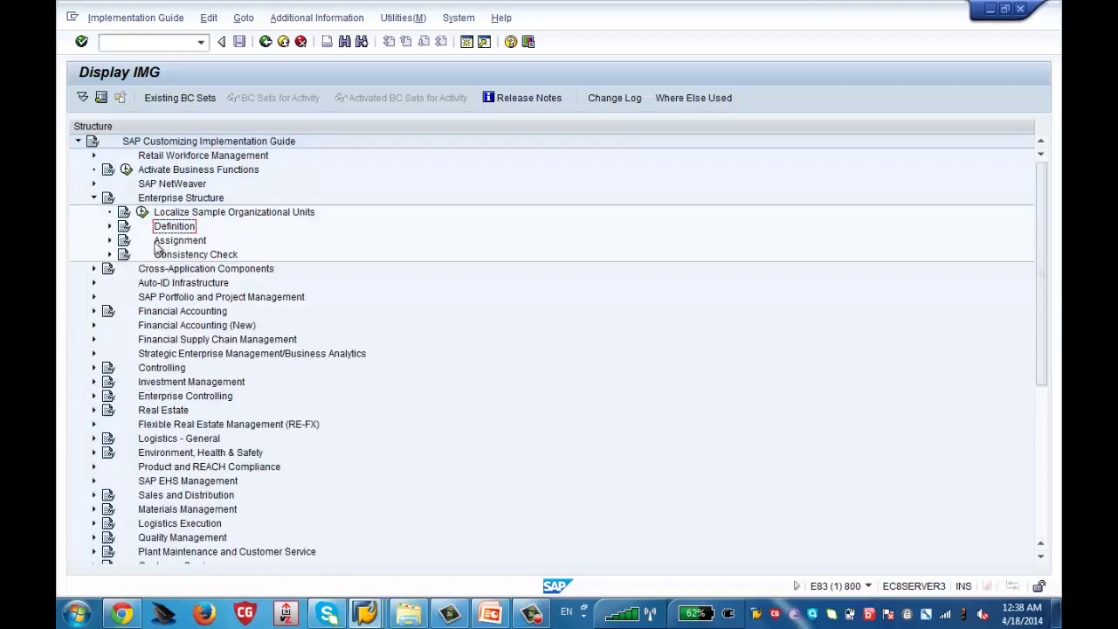
left_click(110, 241)
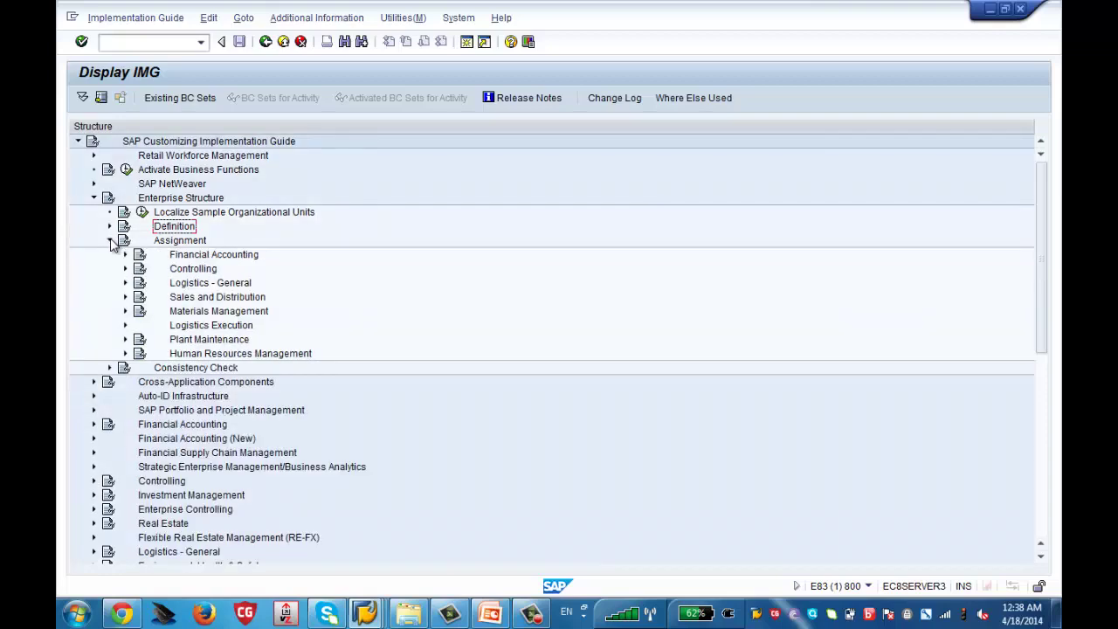
left_click(187, 255)
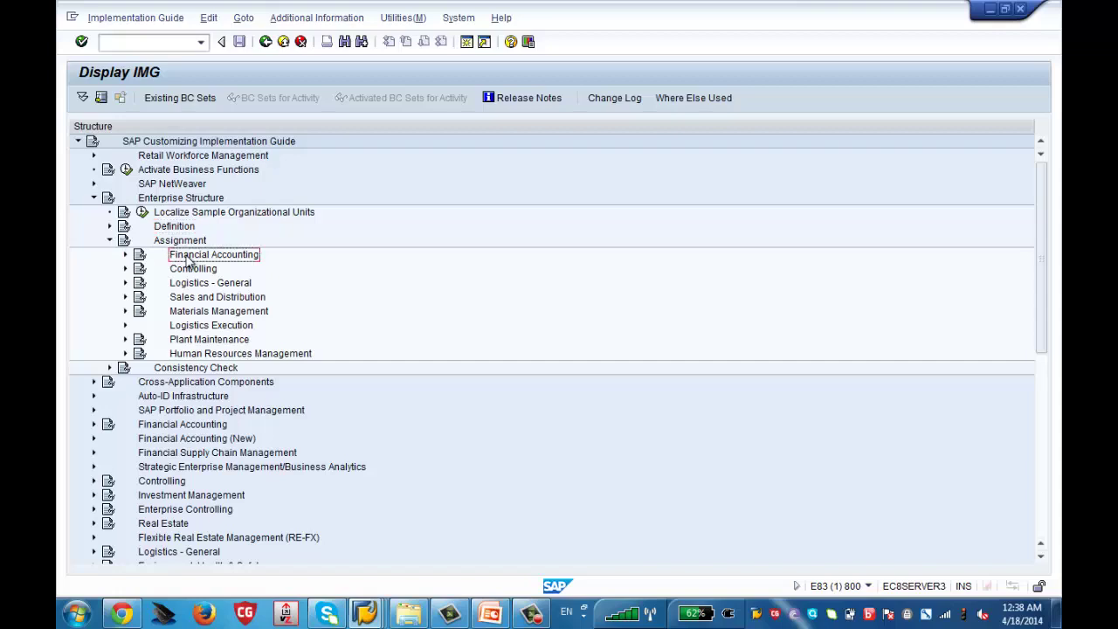
left_click(210, 355)
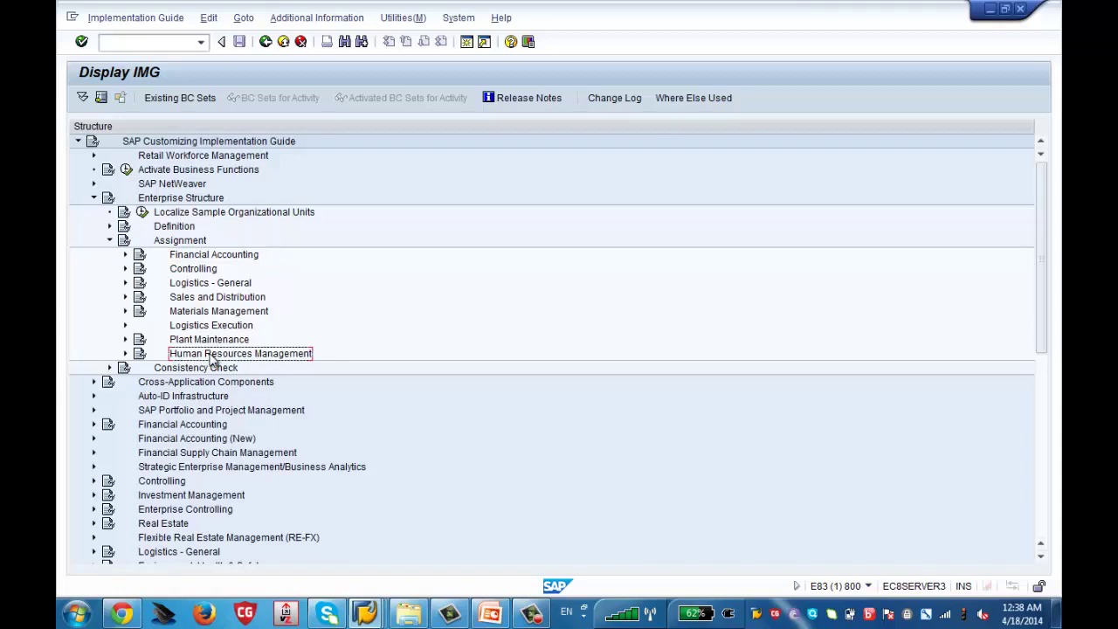
Step: Open the Assign company code to company activity from Financial Accounting under Assignment
left_click(126, 255)
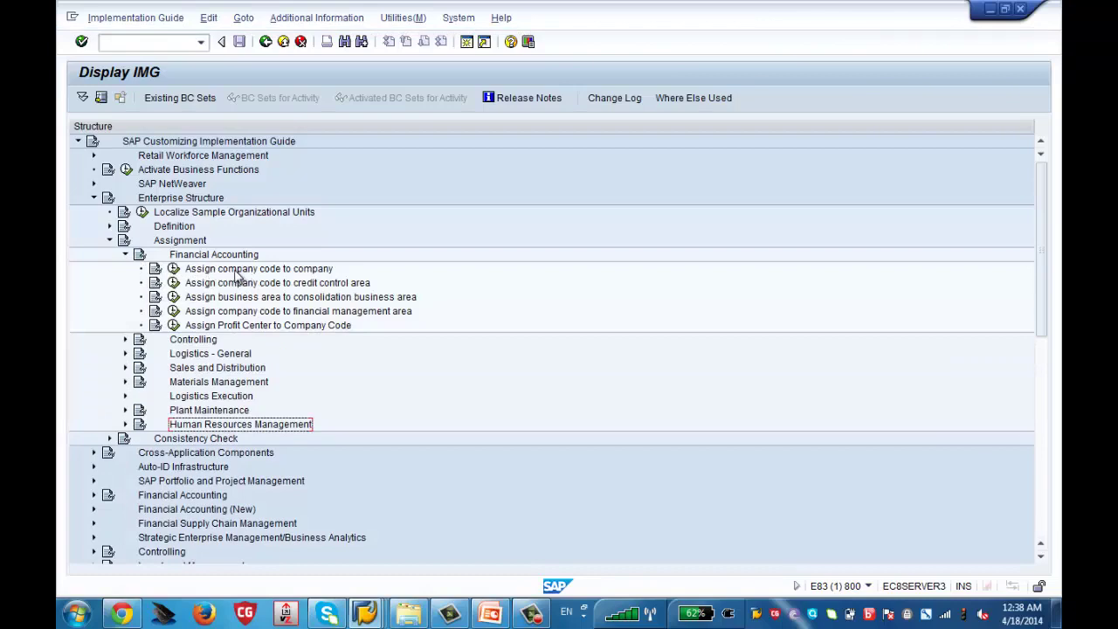
left_click(235, 272)
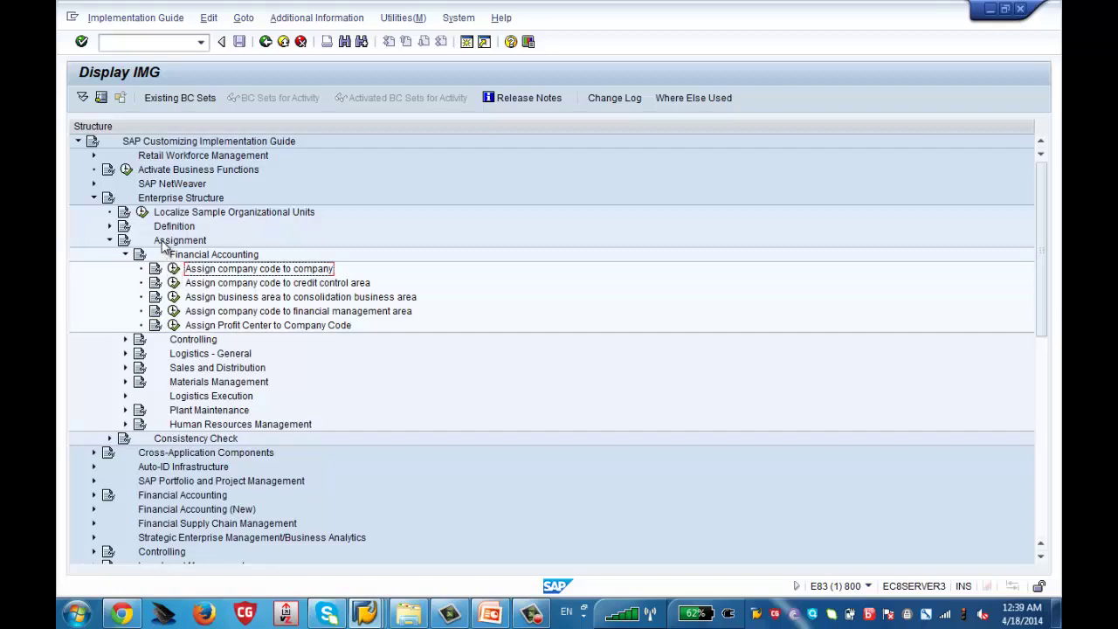
left_click(174, 270)
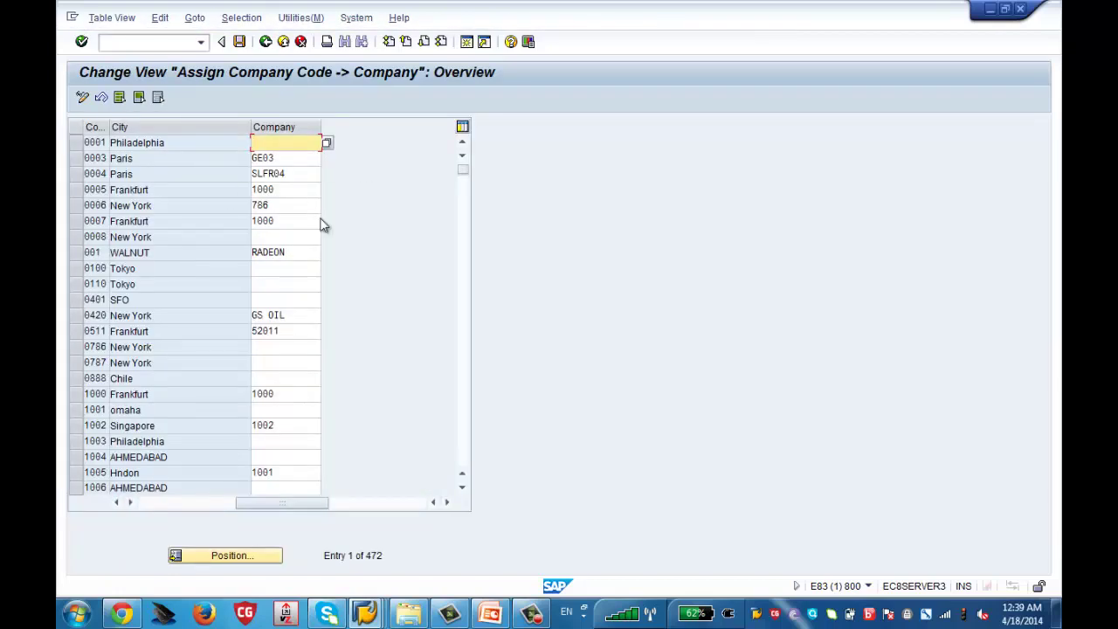
Step: Widen the company code column and position the assignment list at company code ZSCH
left_click(467, 343)
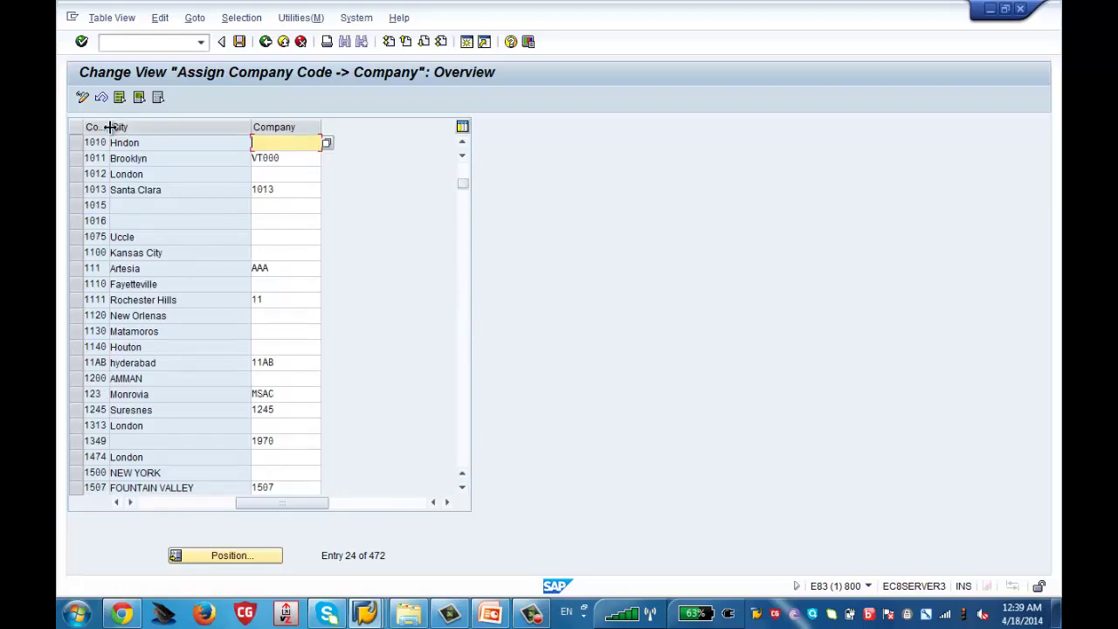
left_click_drag(117, 127, 137, 127)
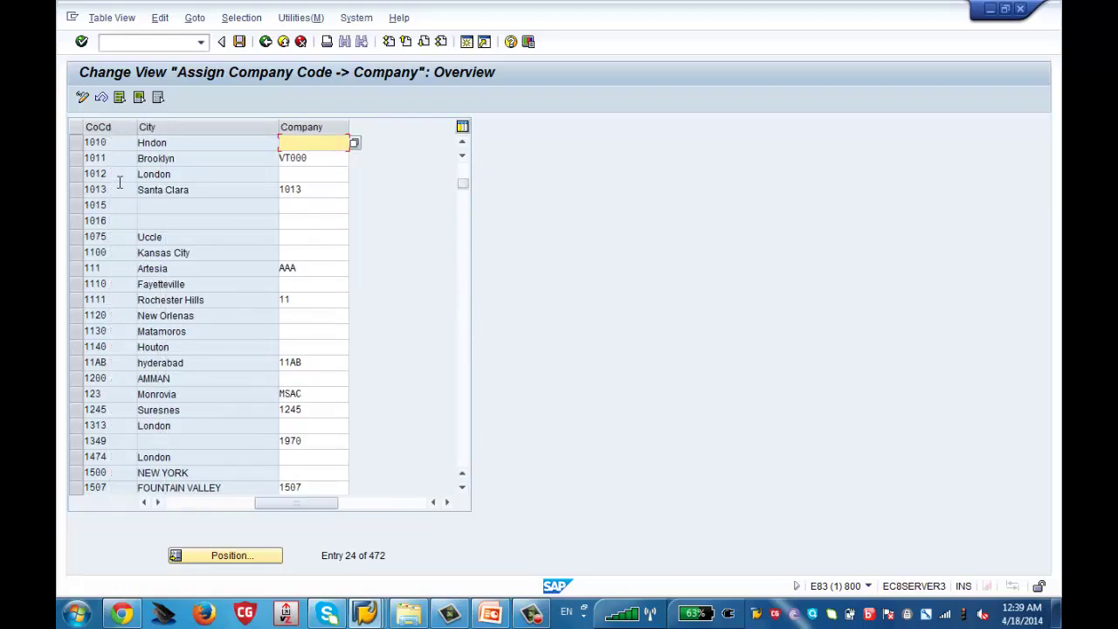
left_click(258, 558)
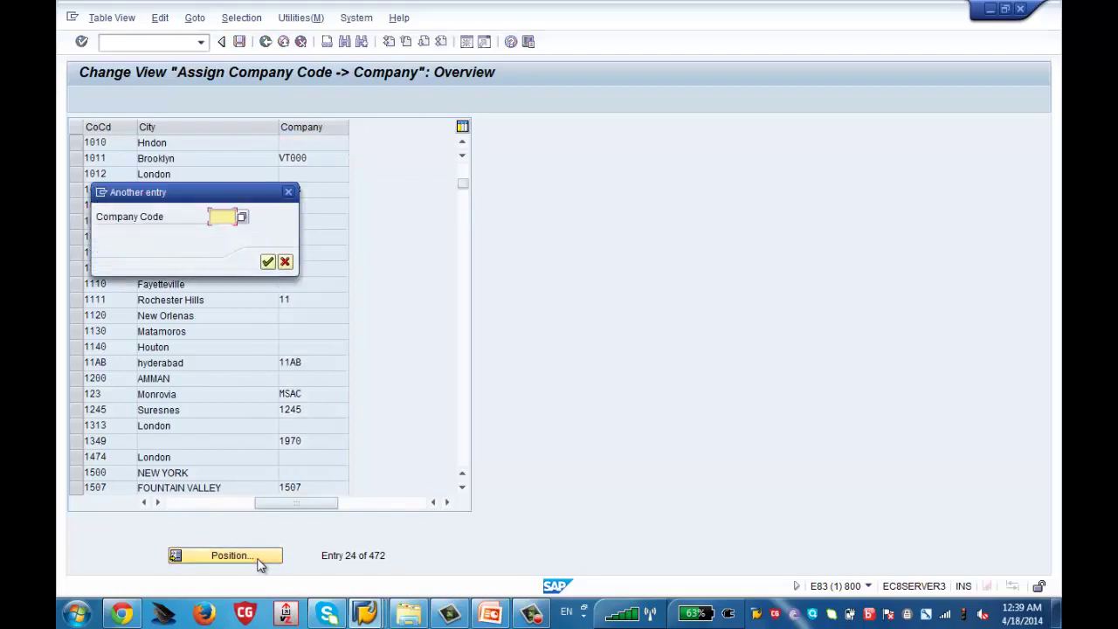
left_click_drag(210, 203, 629, 175)
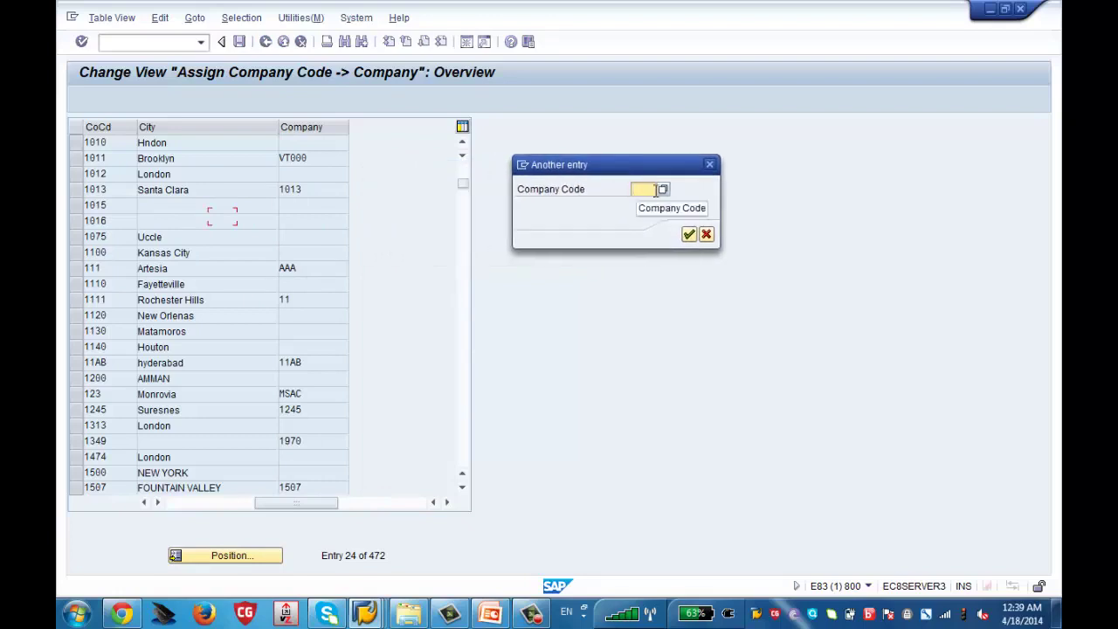
type("zsch")
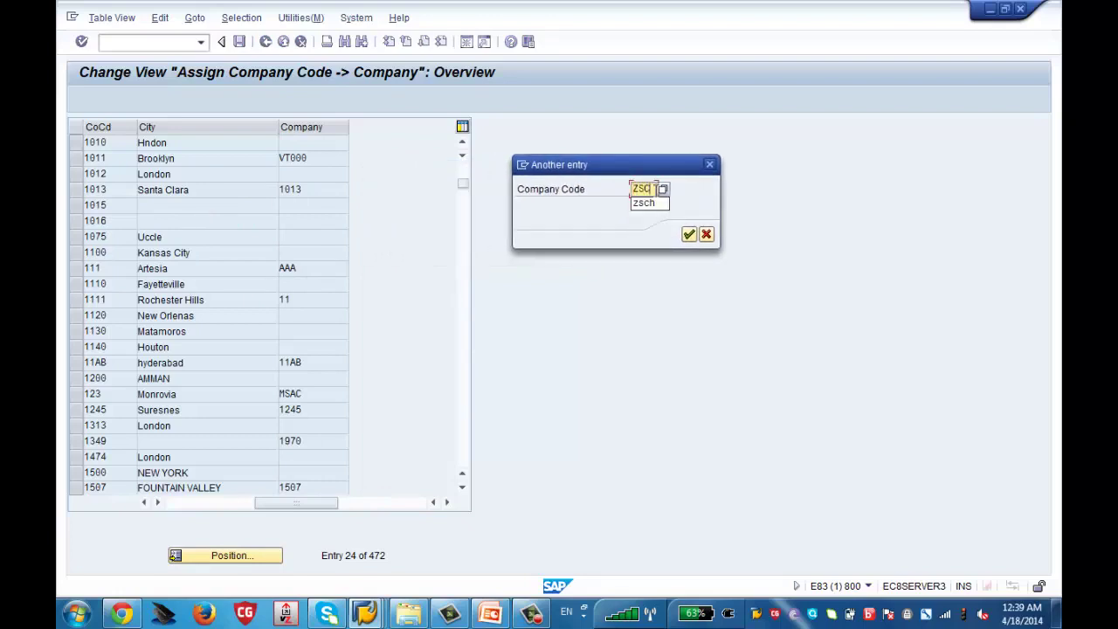
key("Return")
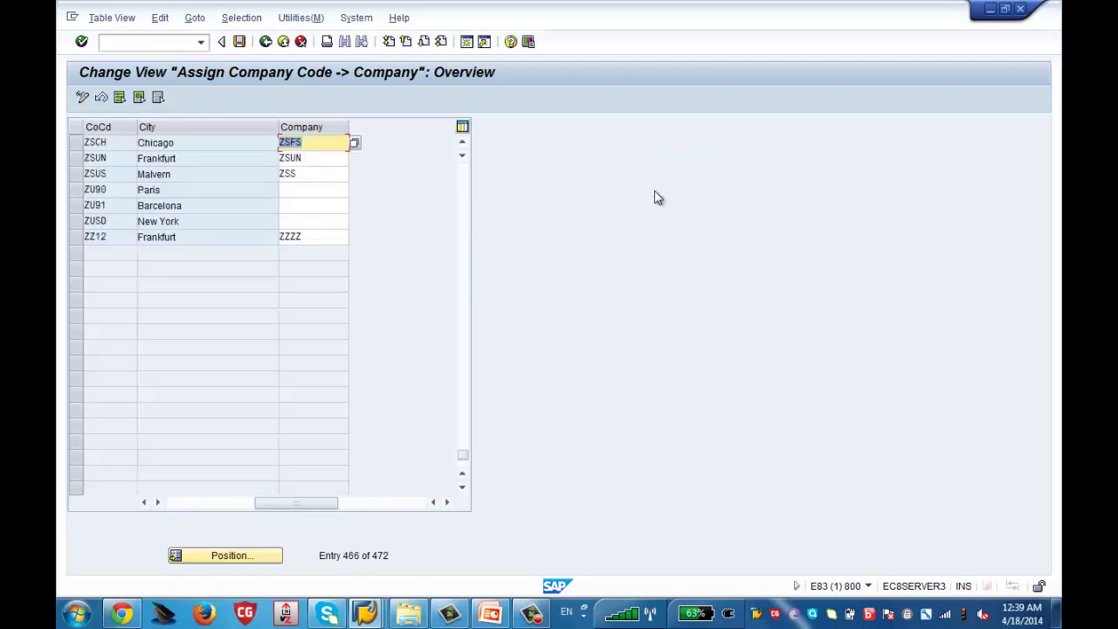
Step: Examine the company name, city and assigned company of company code ZSCH, and return to the implementation guide
left_click(77, 143)
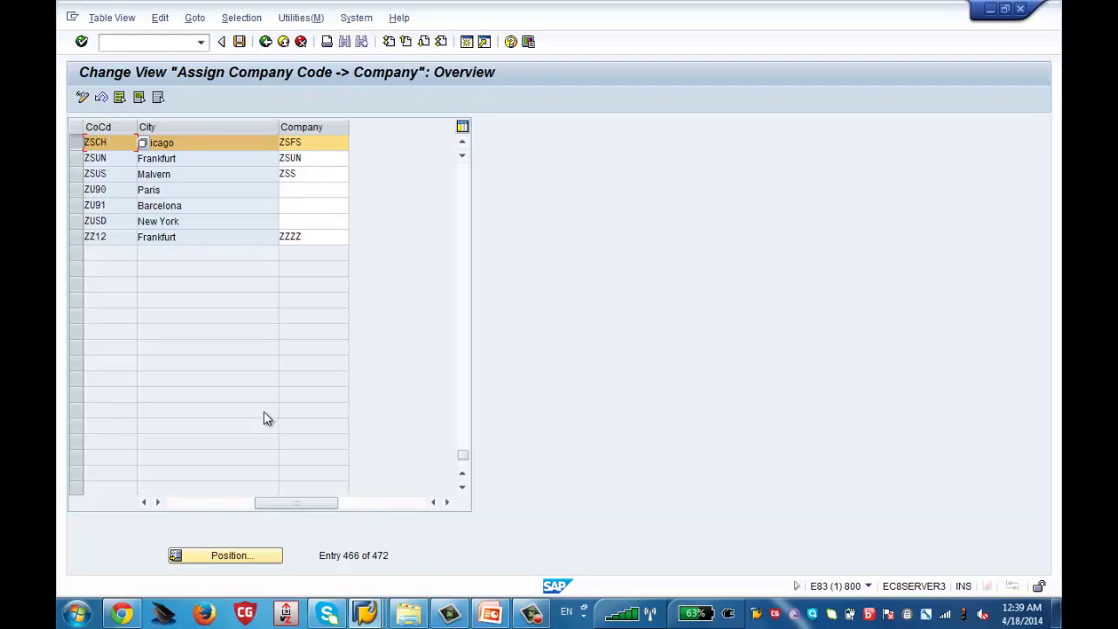
left_click(219, 504)
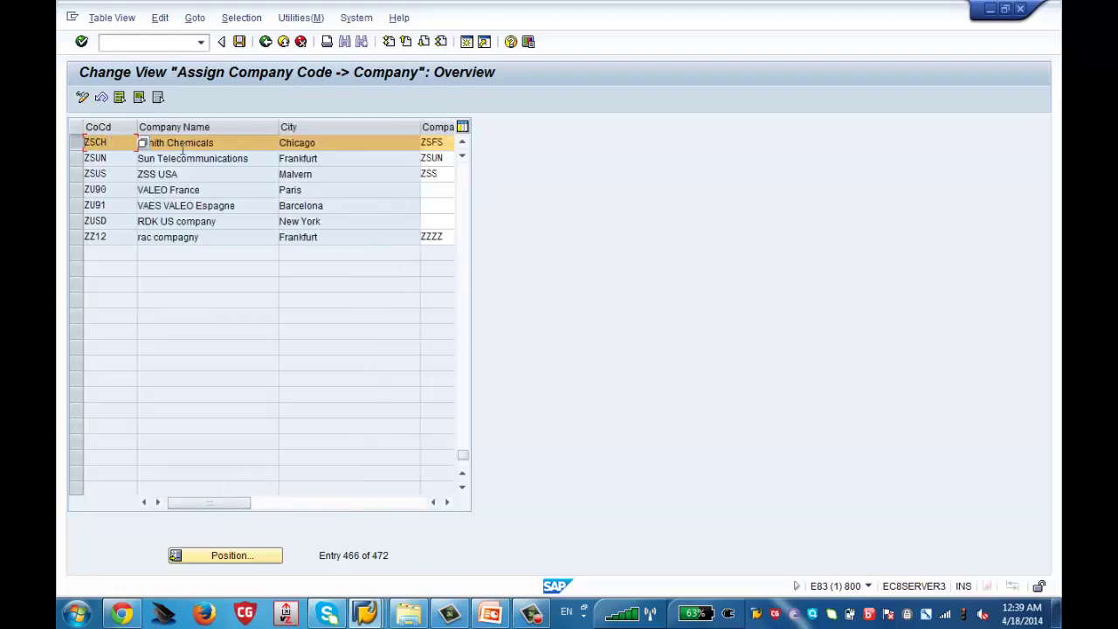
left_click(447, 503)
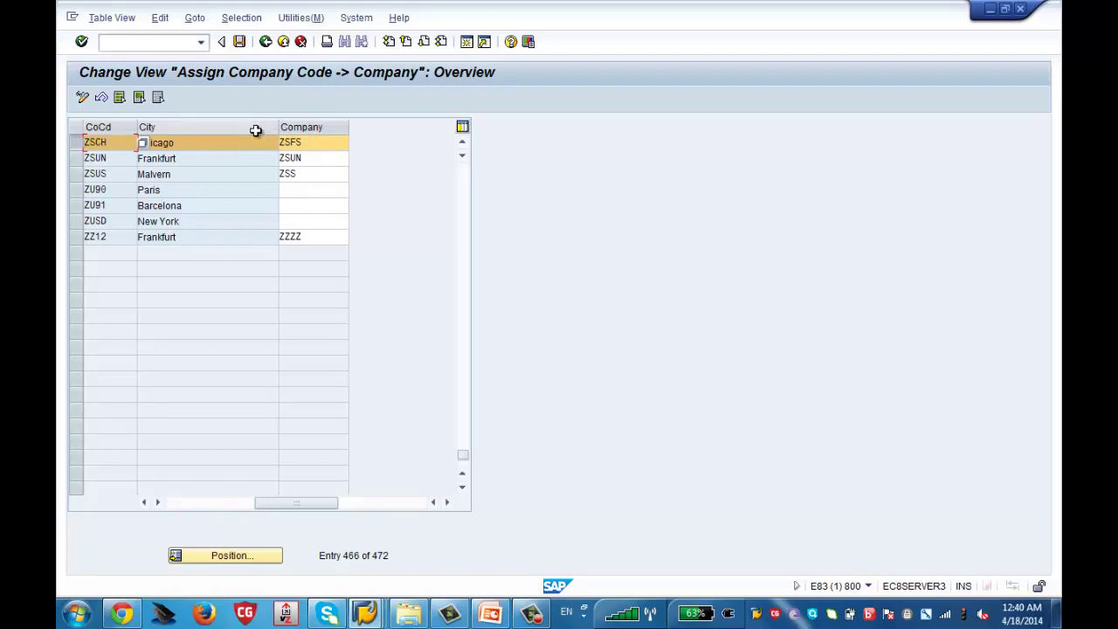
left_click(265, 42)
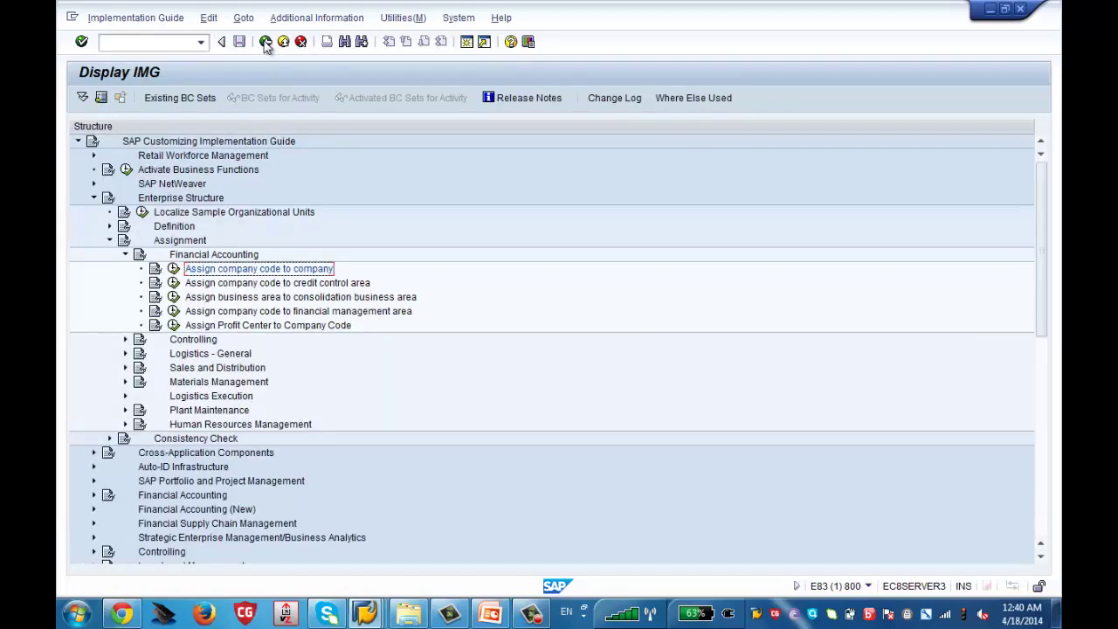
Step: Collapse Financial Accounting and open the Assignment of Personnel Area to Company Code activity from Human Resources Management under Assignment
left_click(126, 256)
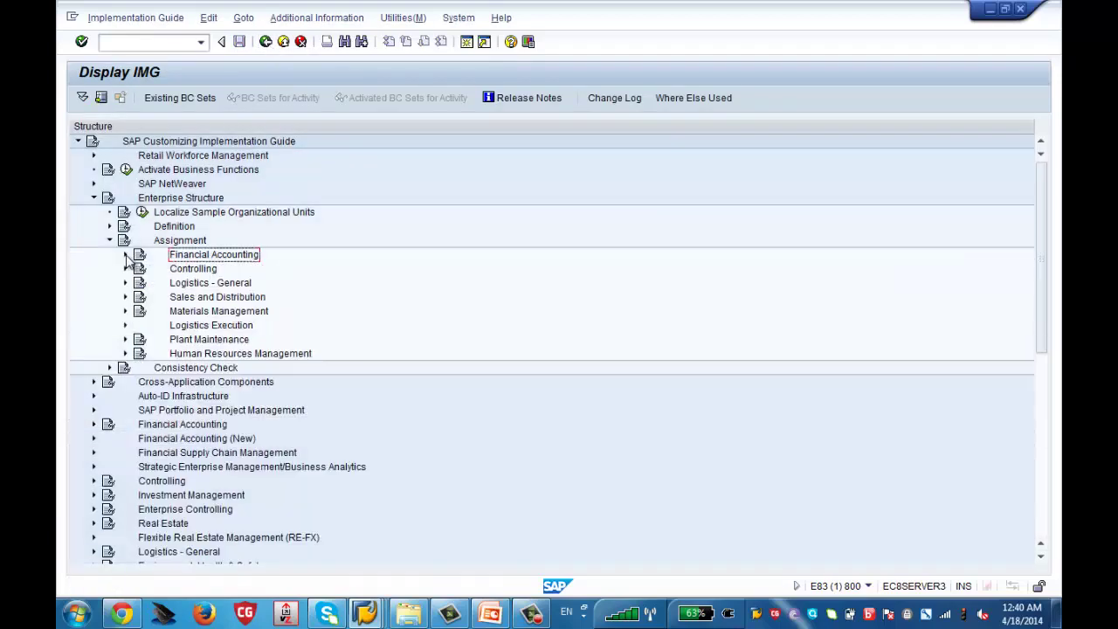
left_click(193, 358)
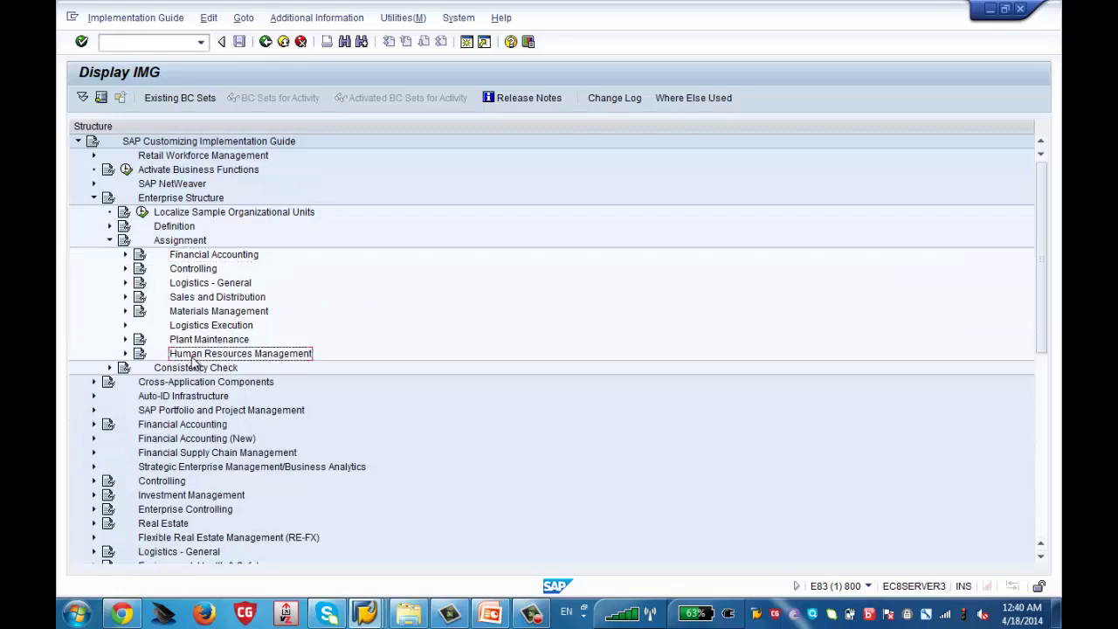
left_click(126, 353)
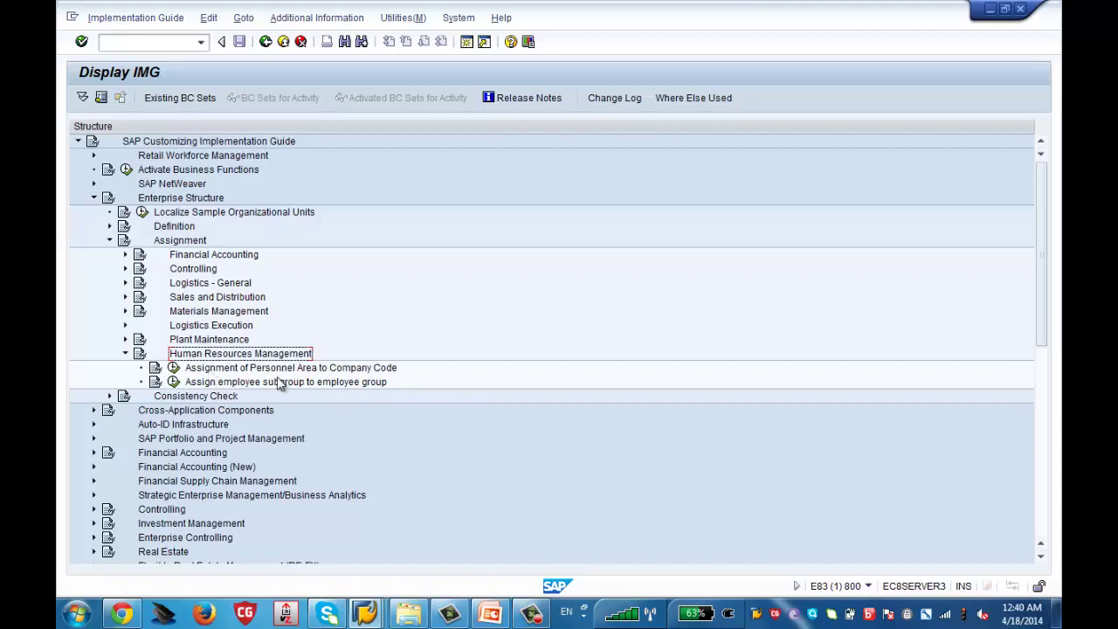
left_click(174, 368)
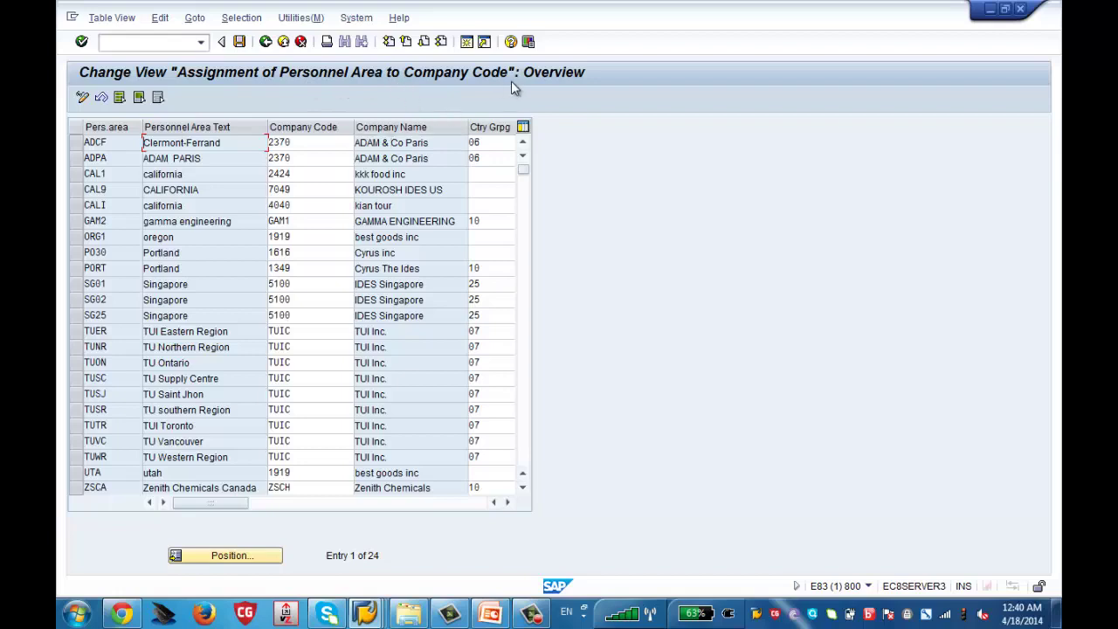
Step: Position the personnel area assignment list at personnel area ZSUS
left_click(235, 555)
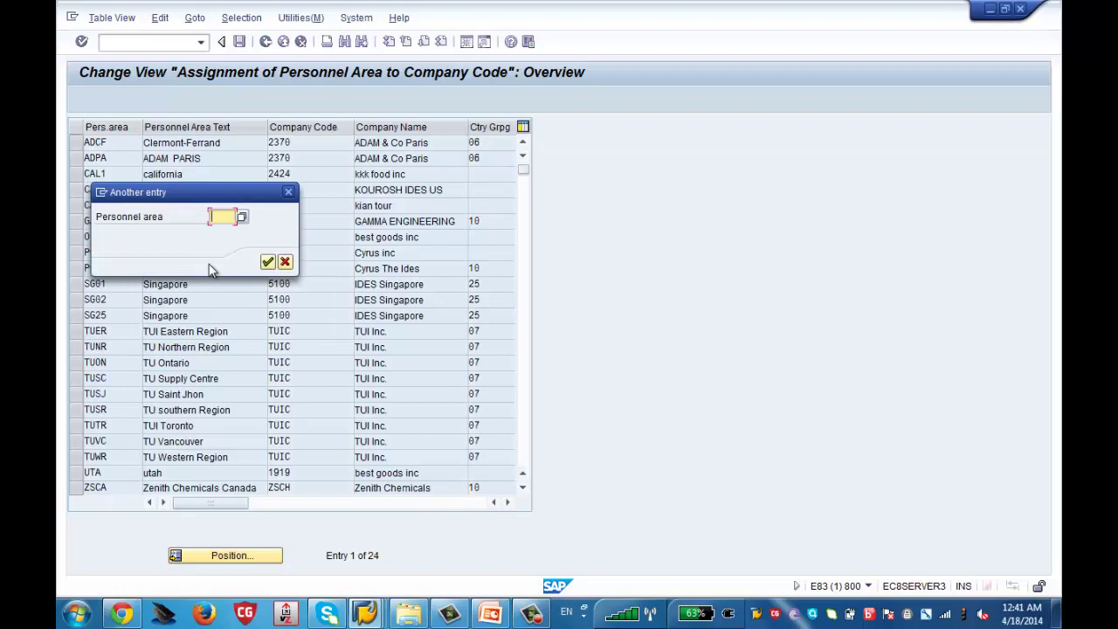
type("ZSCH")
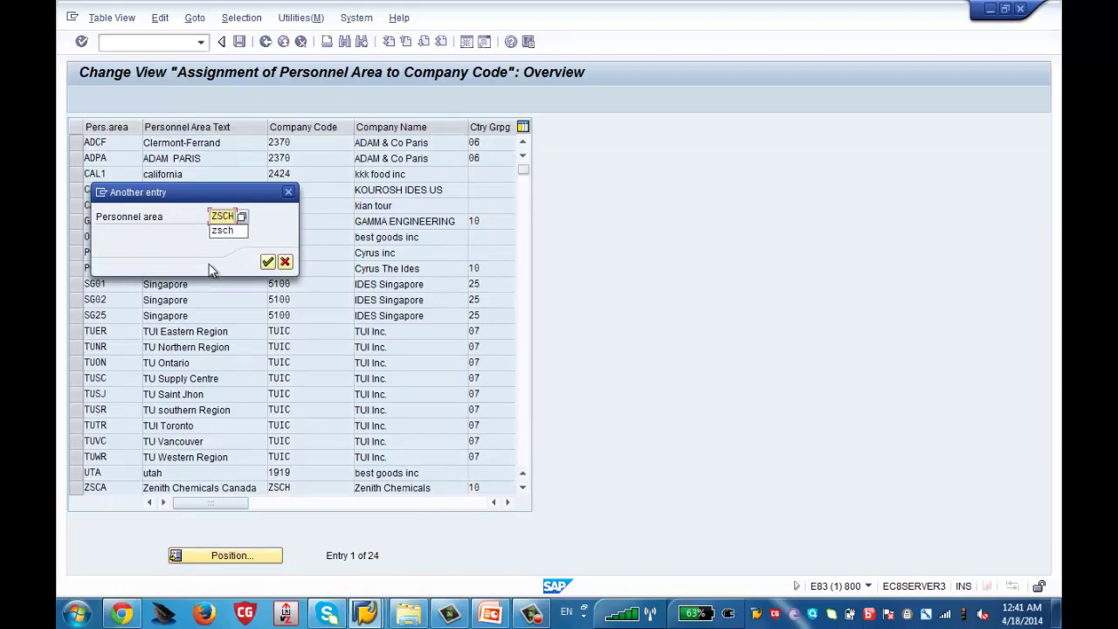
key("BackSpace")
key("BackSpace")
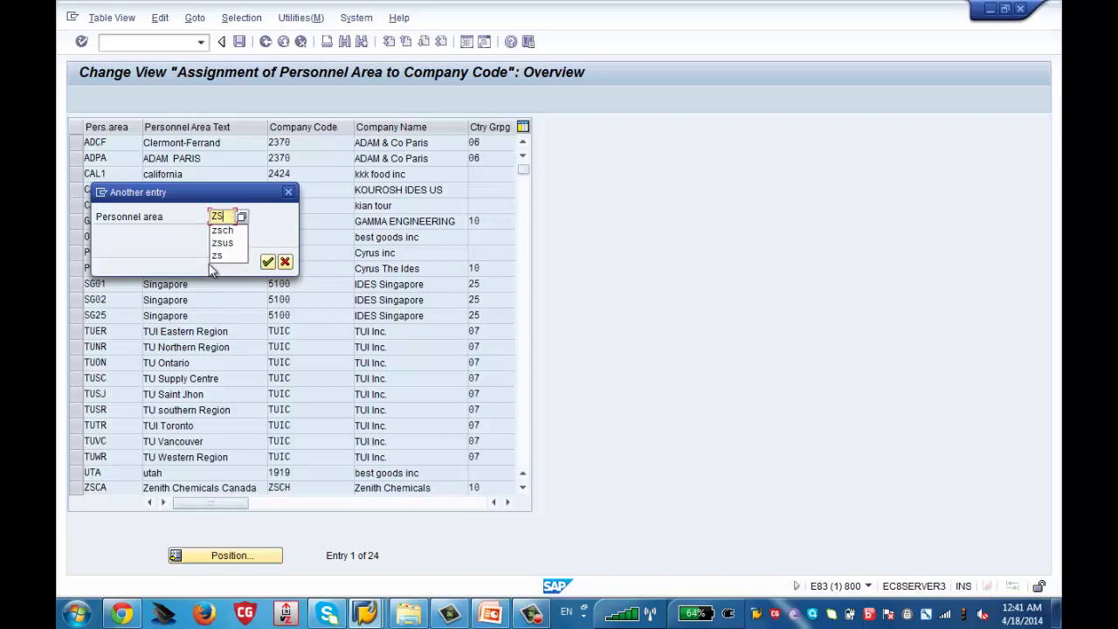
type("US")
key("Return")
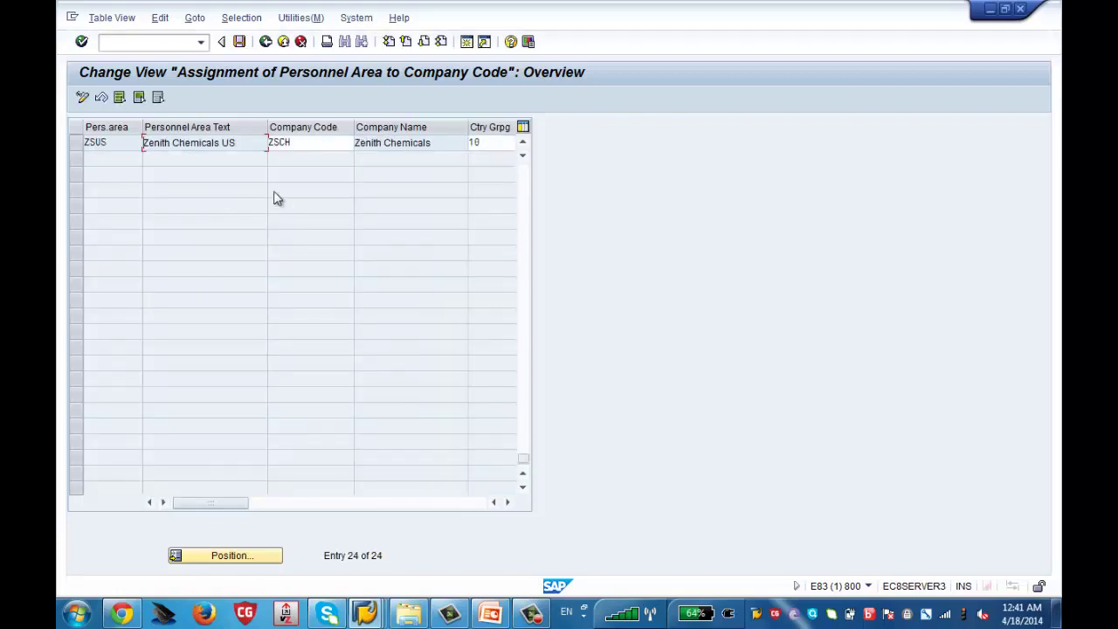
Step: Examine the company code and country grouping assigned to personnel areas ZSCA and ZSUS, and return to the implementation guide
left_click(523, 144)
left_click(523, 144)
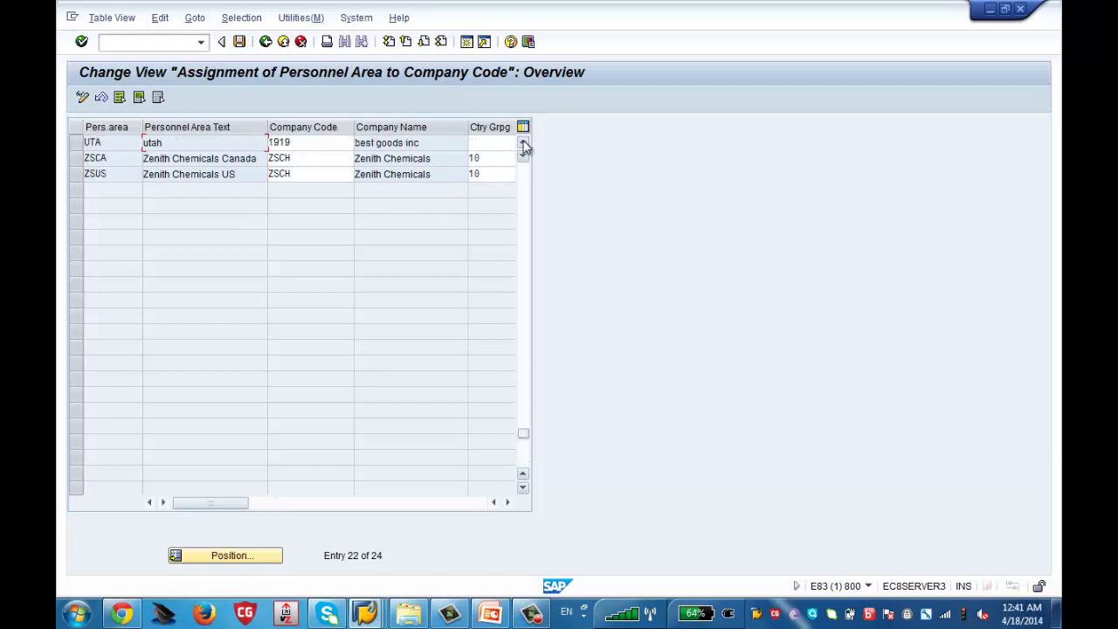
left_click_drag(266, 124, 256, 123)
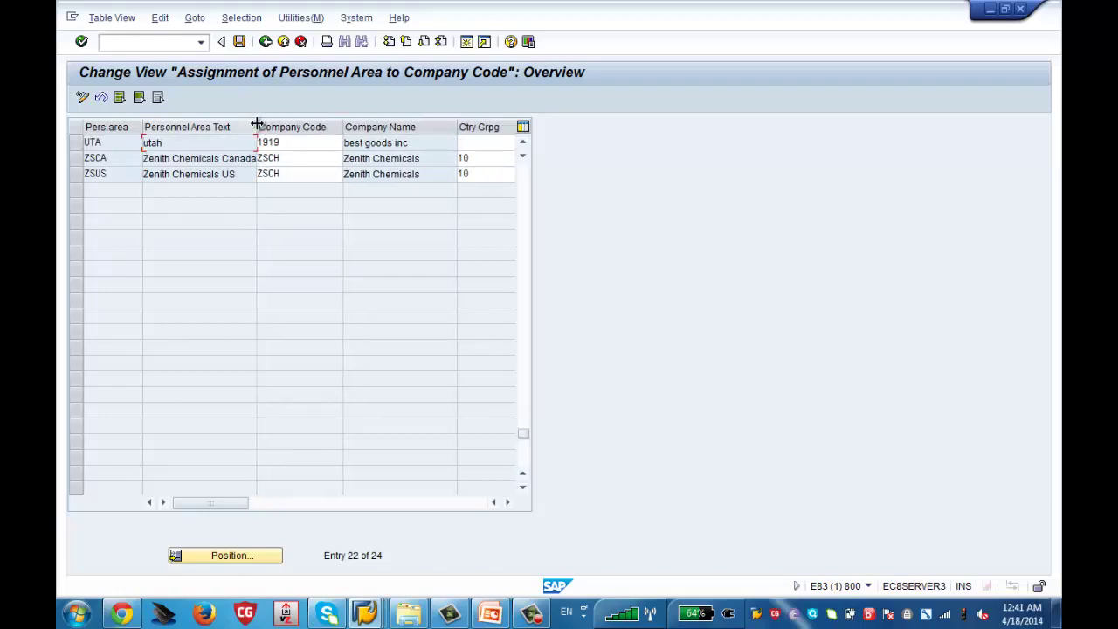
left_click(77, 162)
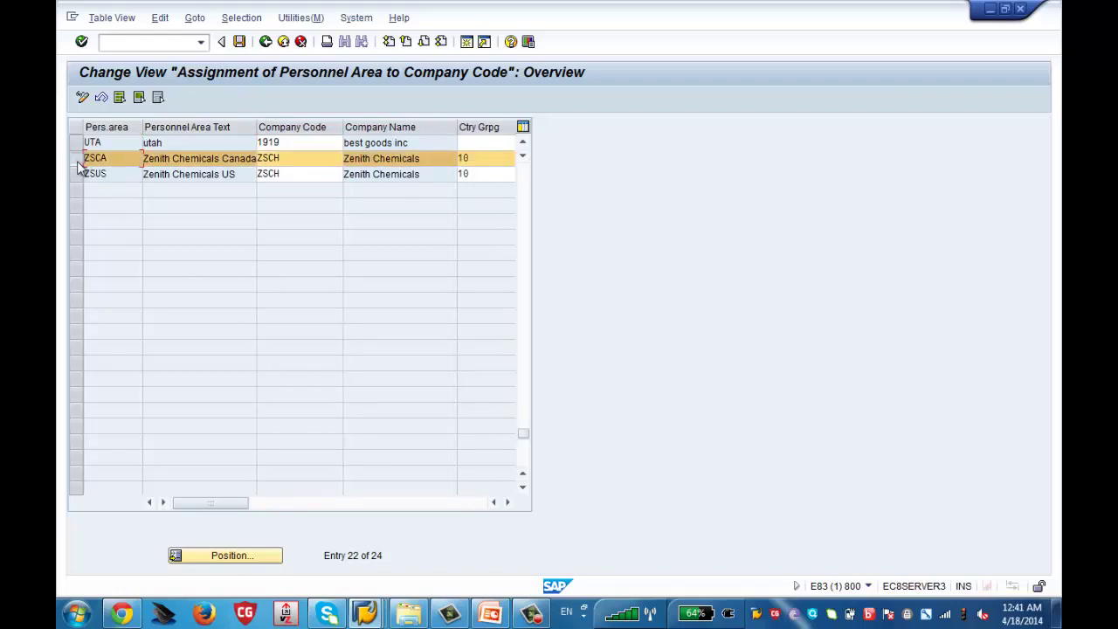
left_click(77, 177)
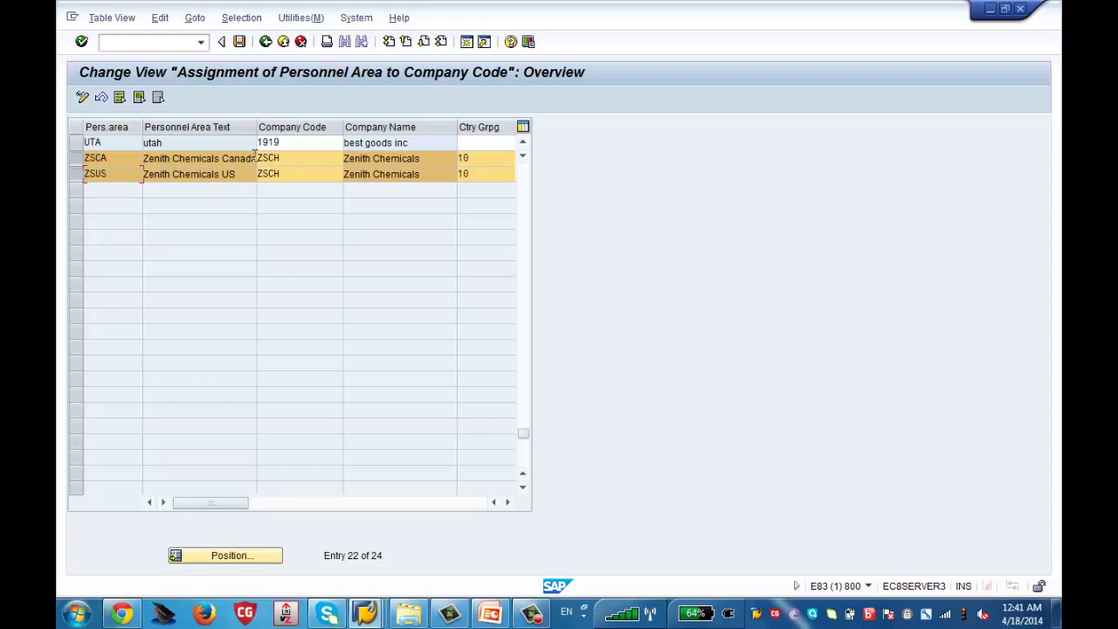
left_click(304, 156)
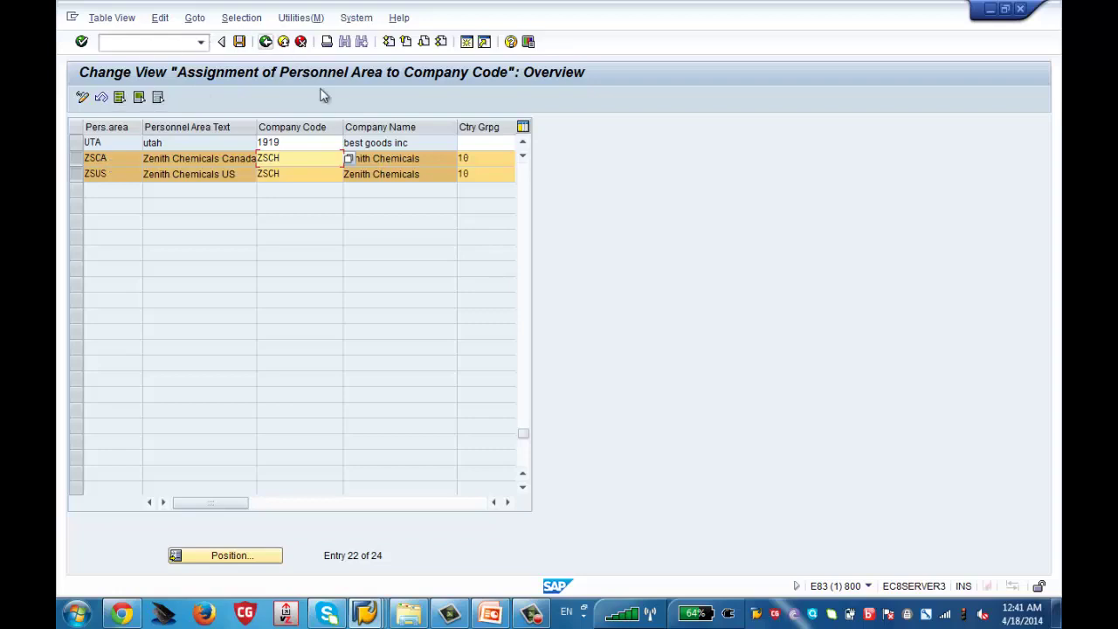
left_click(474, 158)
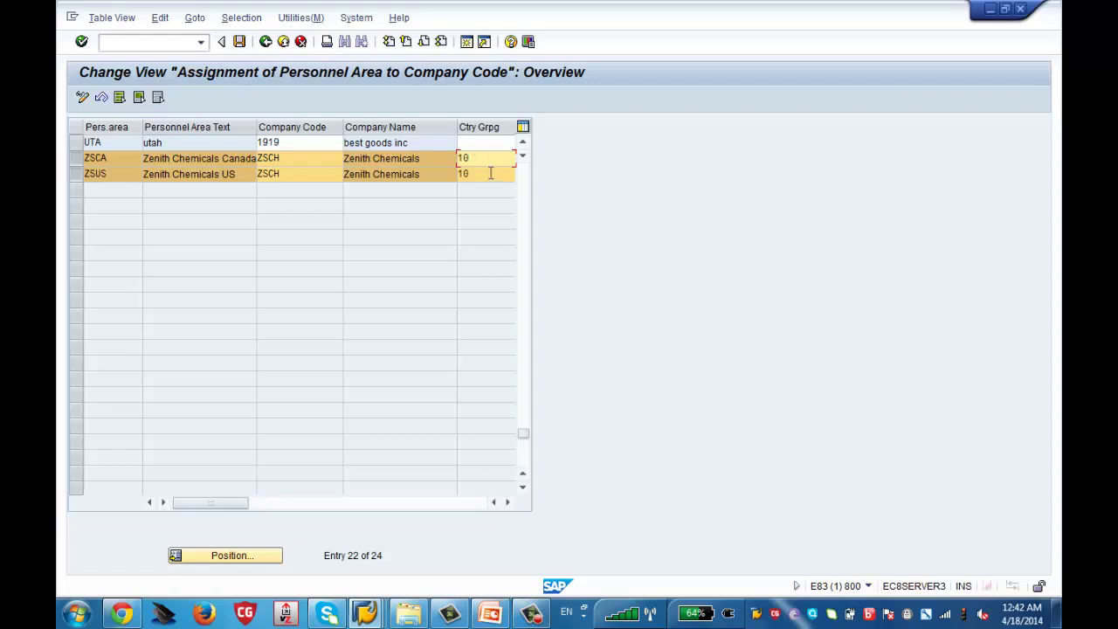
left_click(266, 44)
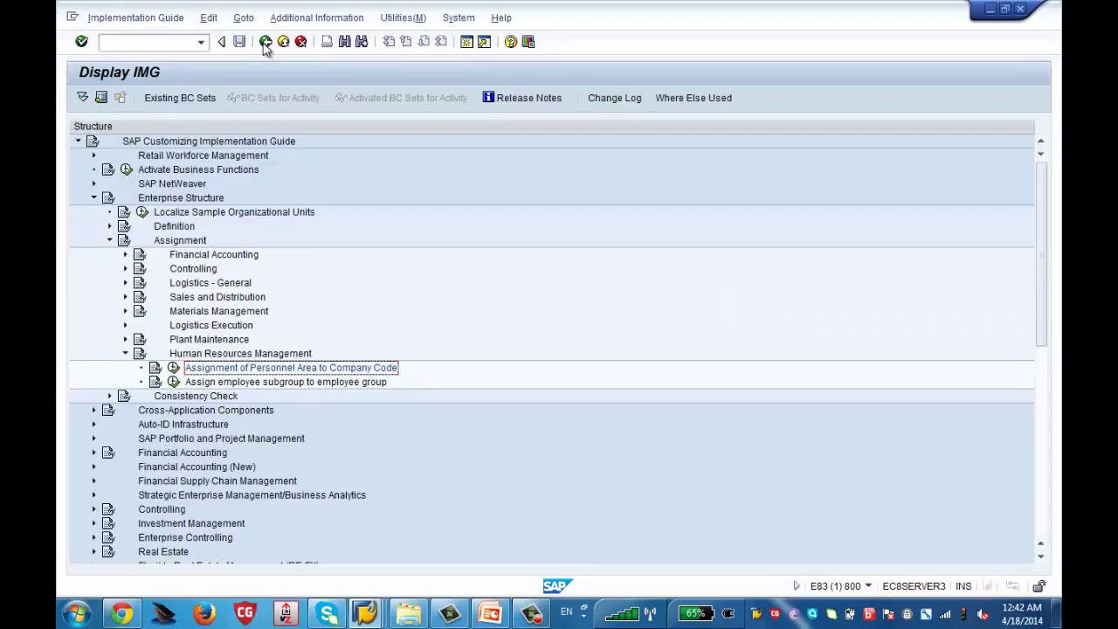